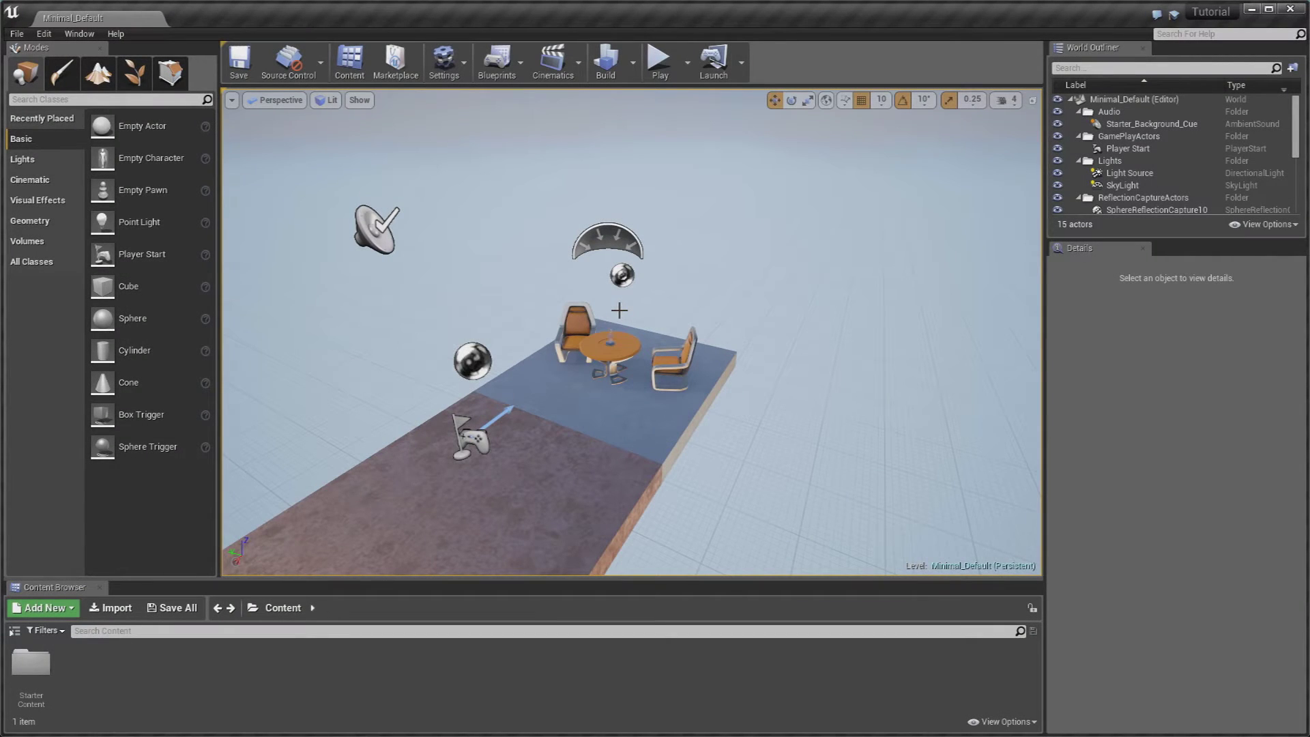
# - Orbit around the table and show the Lights category of placeable actors in the Modes panel
pyautogui.keyDown('alt'); pyautogui.moveTo(619, 310); pyautogui.dragTo(621, 312); pyautogui.keyUp('alt')
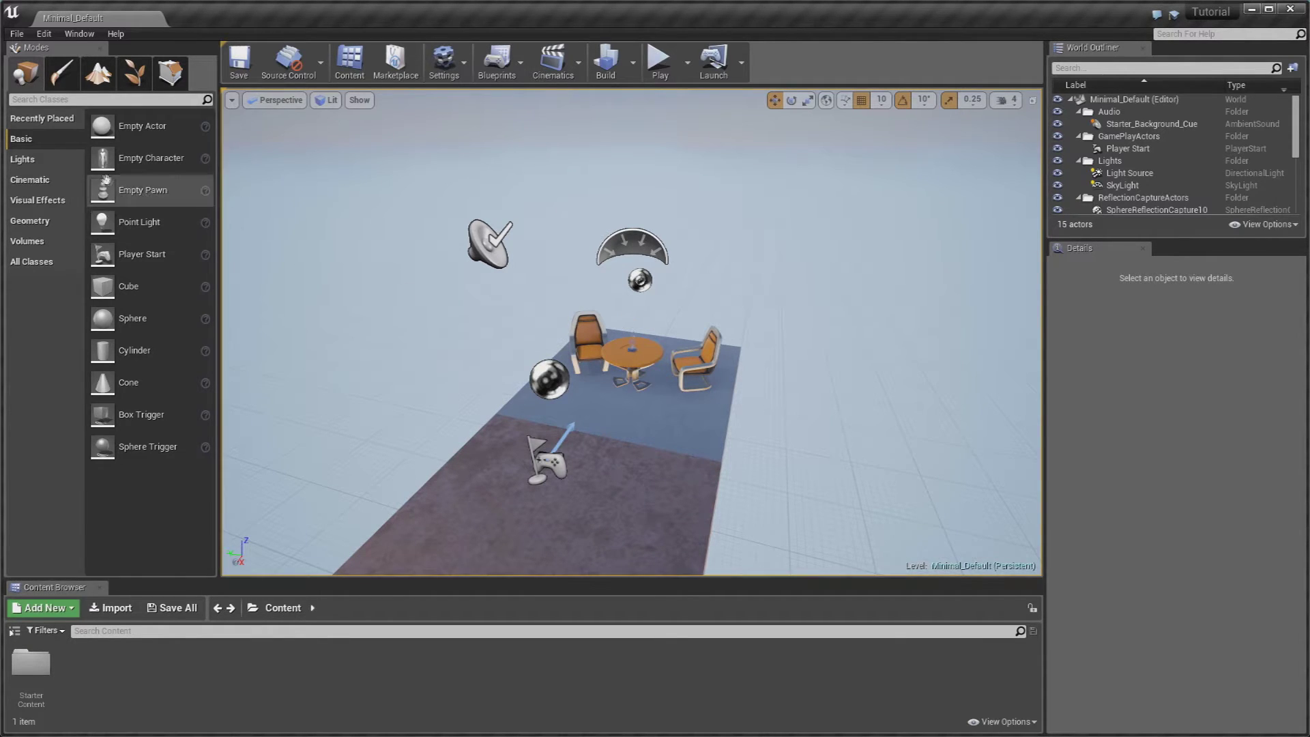
pyautogui.click(42, 162)
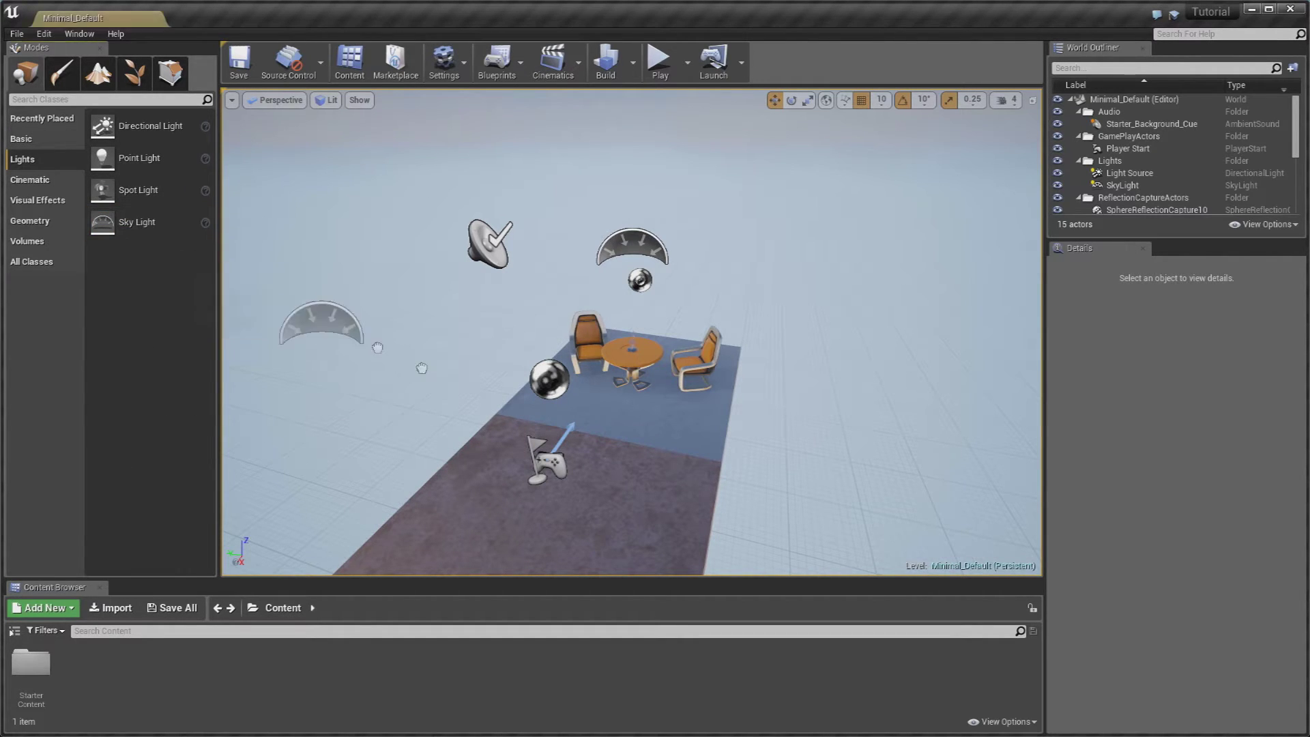
pyautogui.moveTo(141, 222); pyautogui.dragTo(618, 437)
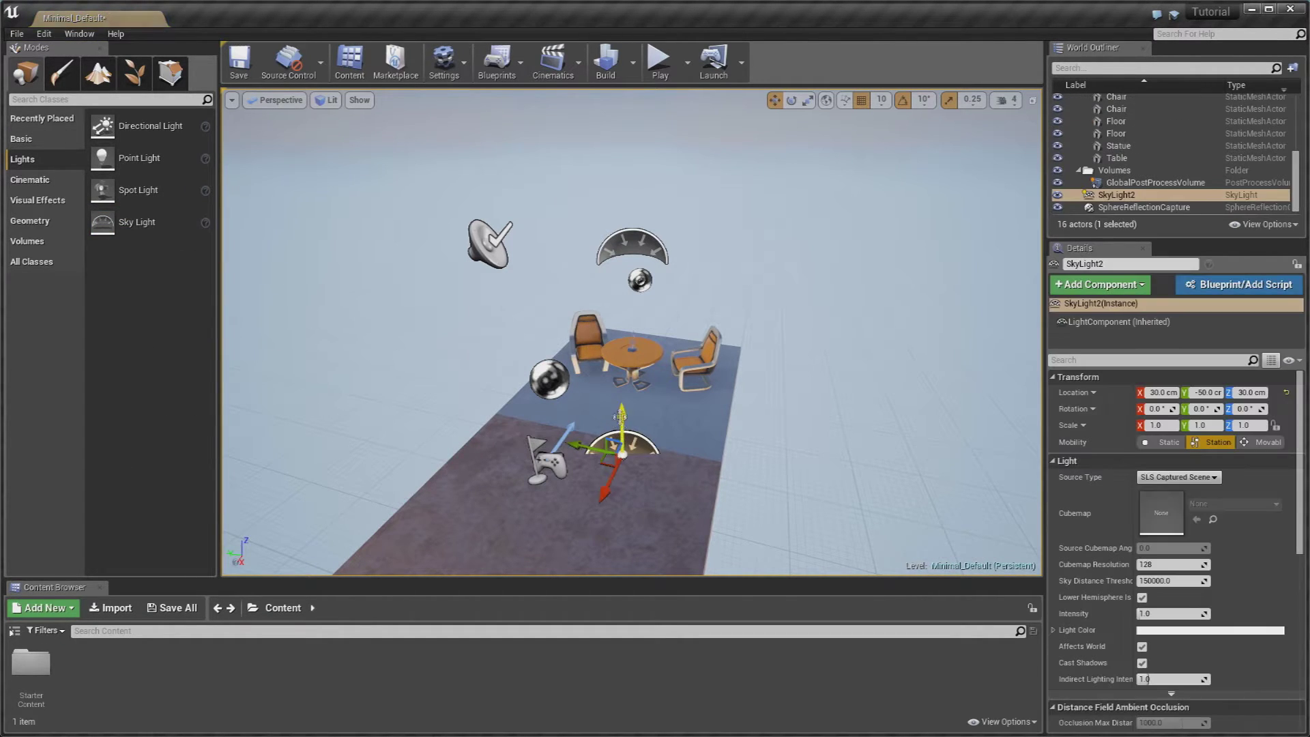
pyautogui.click(1160, 478)
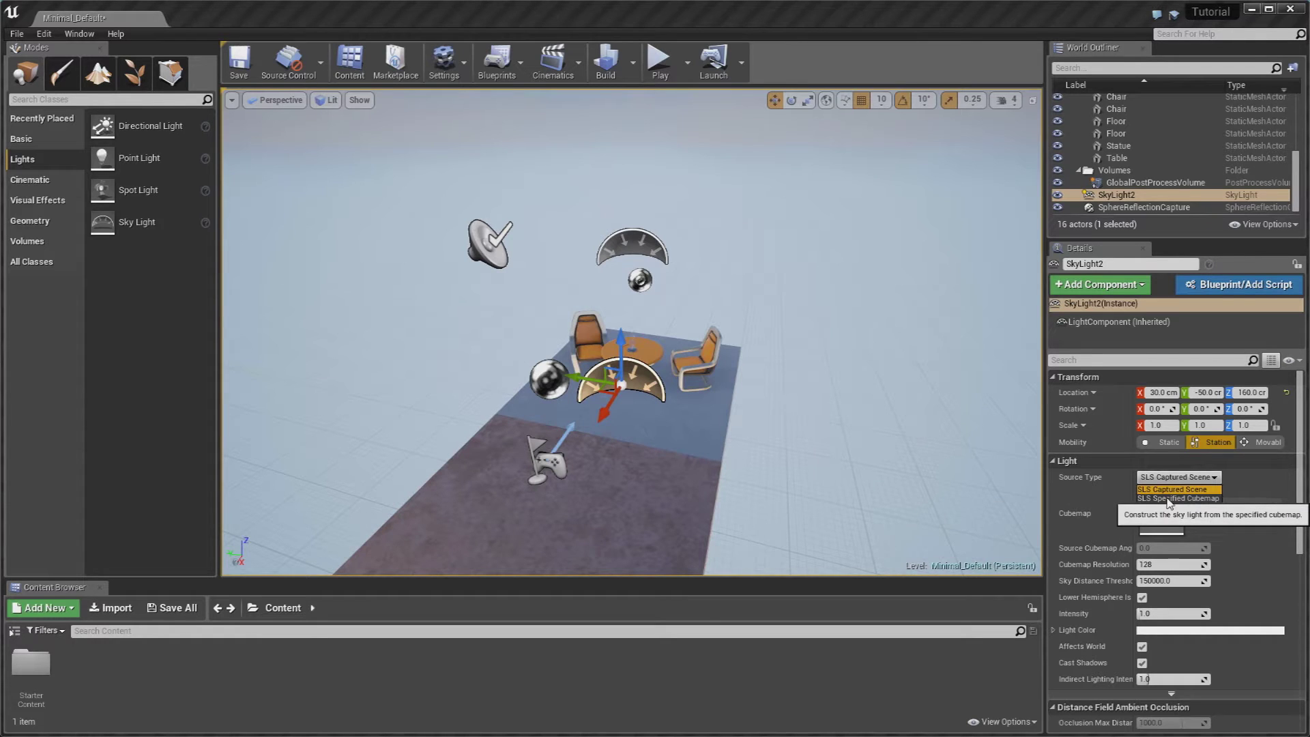
pyautogui.click(848, 507)
pyautogui.moveTo(848, 506); pyautogui.dragTo(1114, 445)
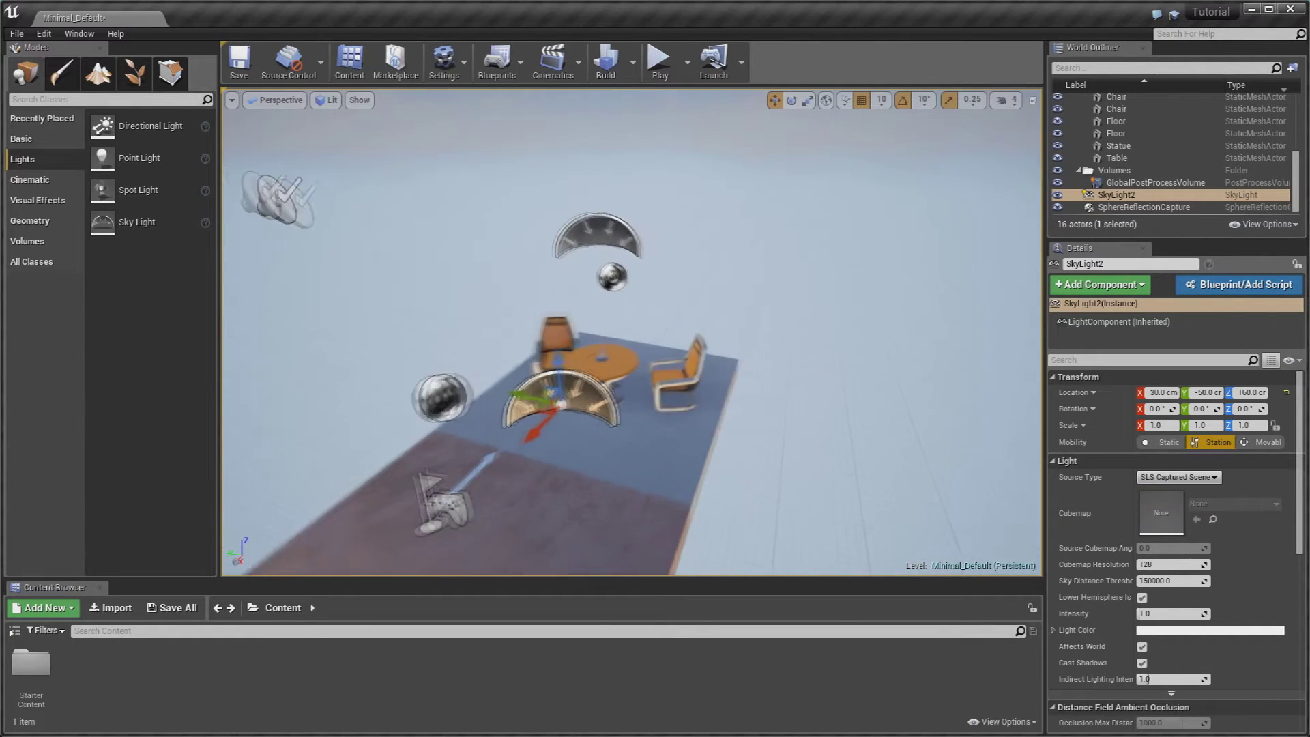
pyautogui.press('Delete')
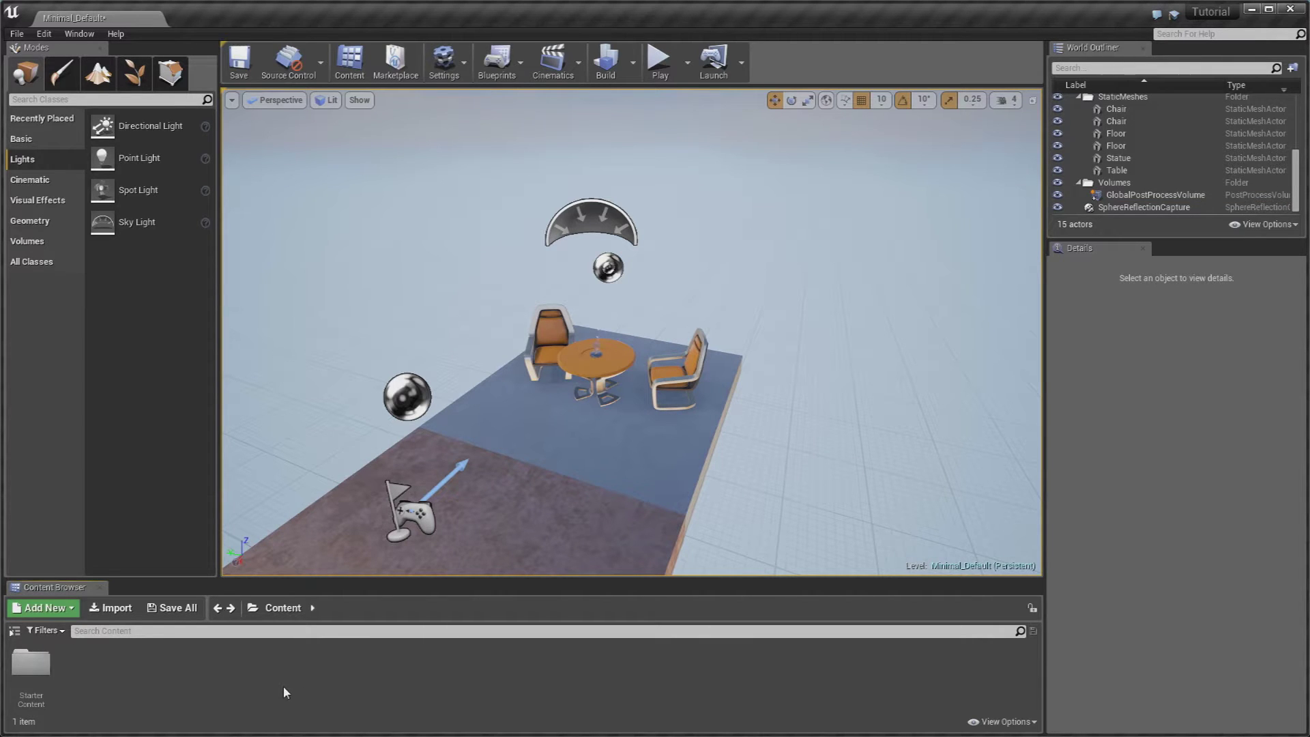
pyautogui.moveTo(294, 539); pyautogui.dragTo(266, 567)
pyautogui.moveTo(479, 488); pyautogui.dragTo(471, 488)
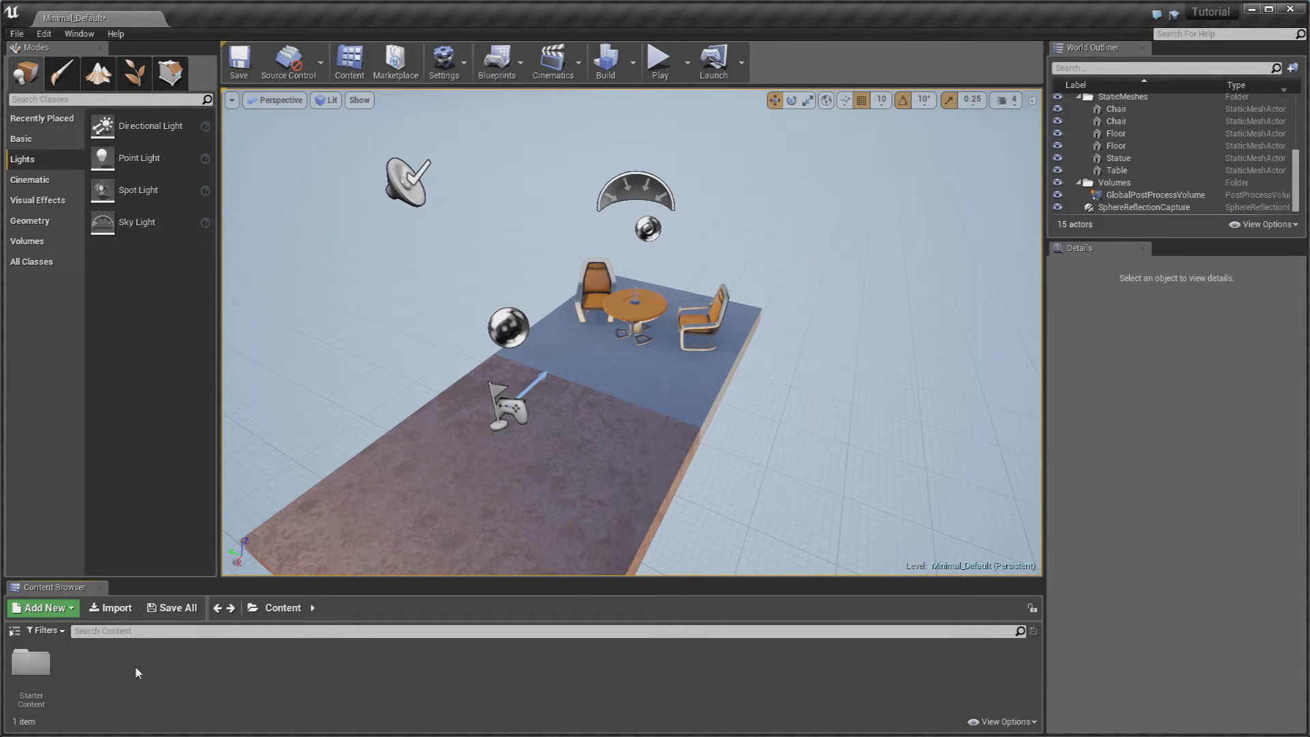
# - Create a Blueprints > Enumeration asset named 'Formatos' in Content and open it in the enum editor
pyautogui.rightClick(108, 670)
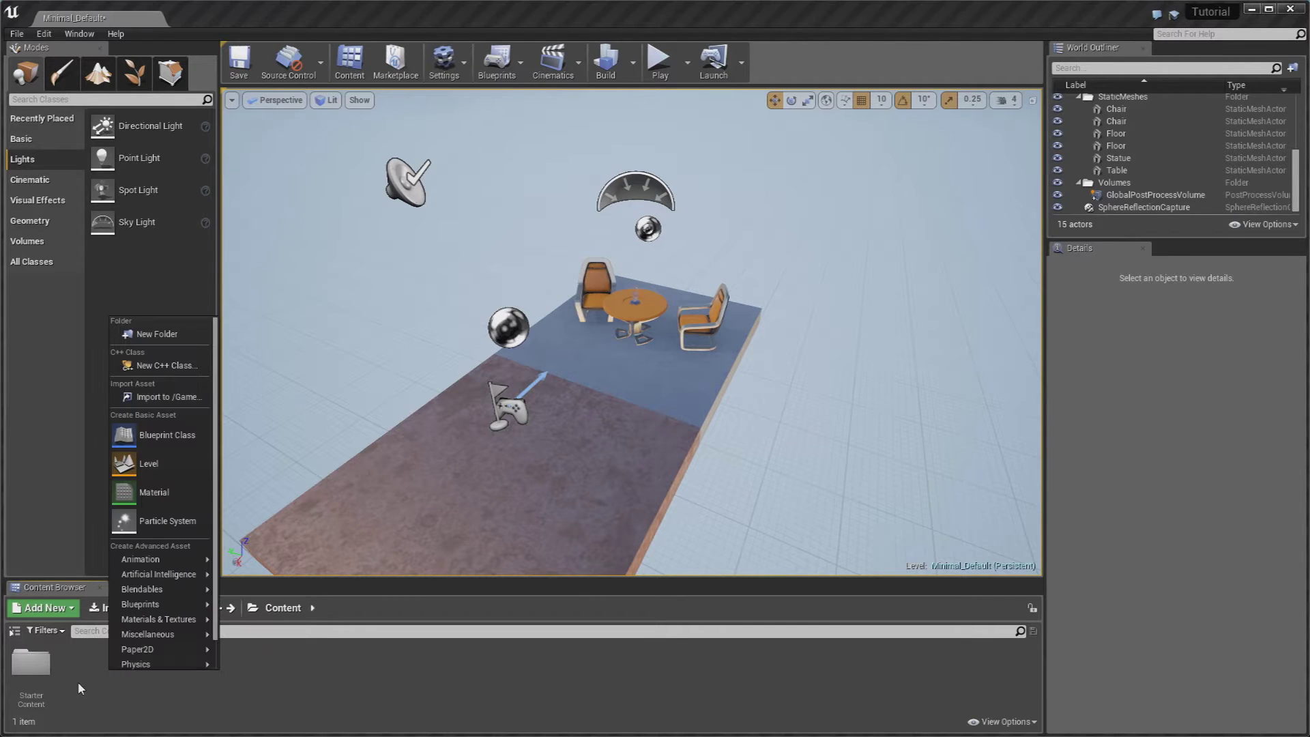
pyautogui.rightClick(82, 669)
pyautogui.moveTo(97, 665)
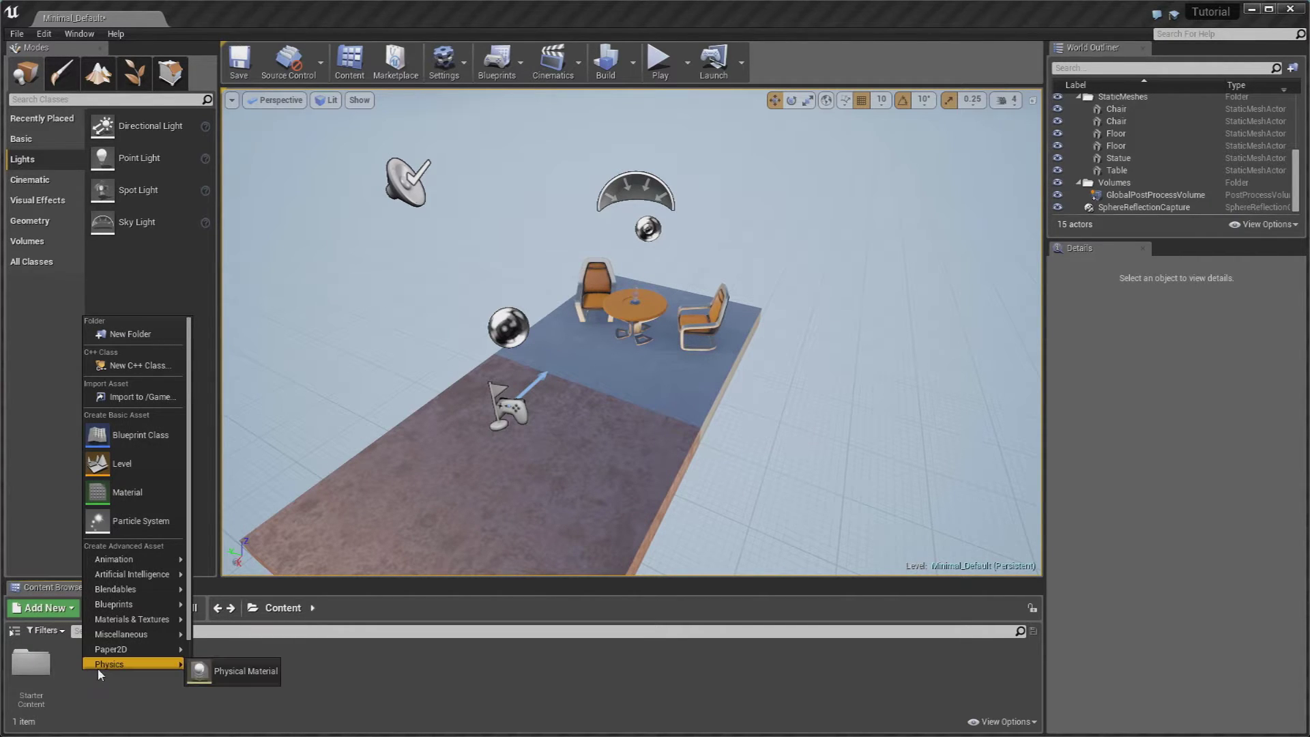
pyautogui.moveTo(135, 605)
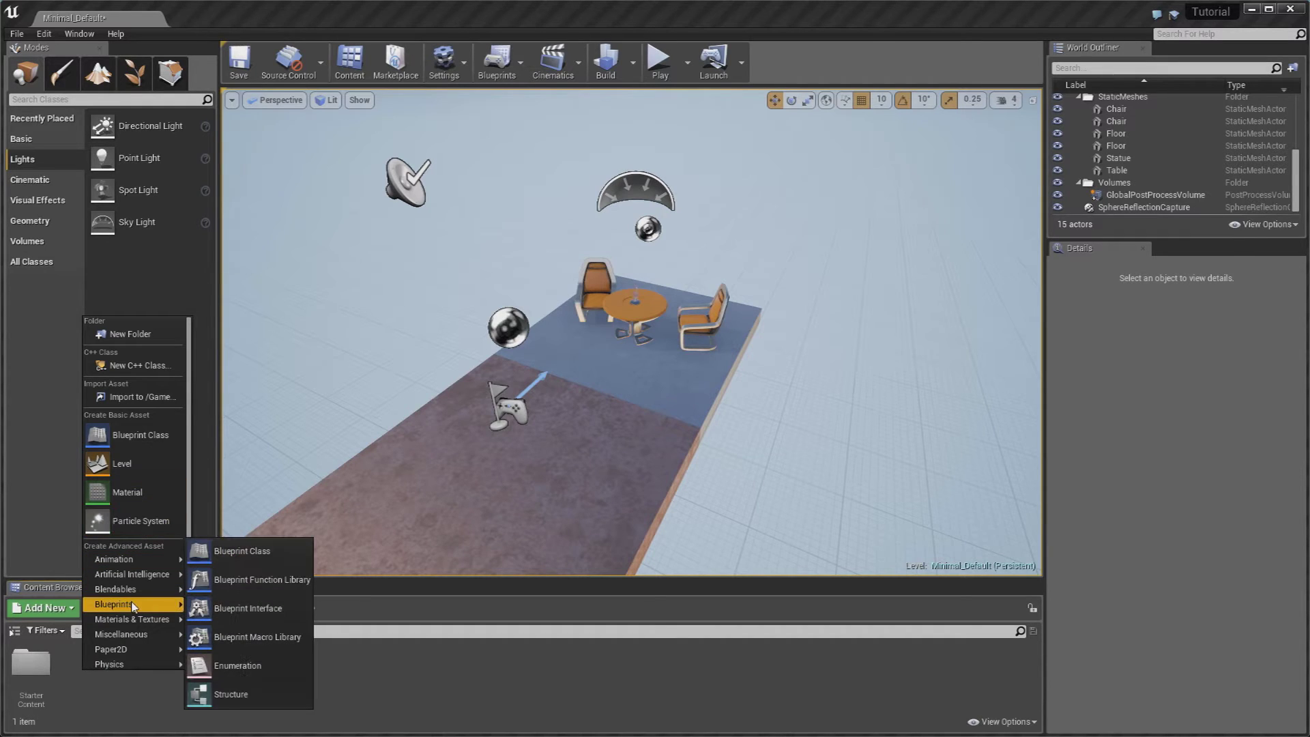
pyautogui.click(235, 666)
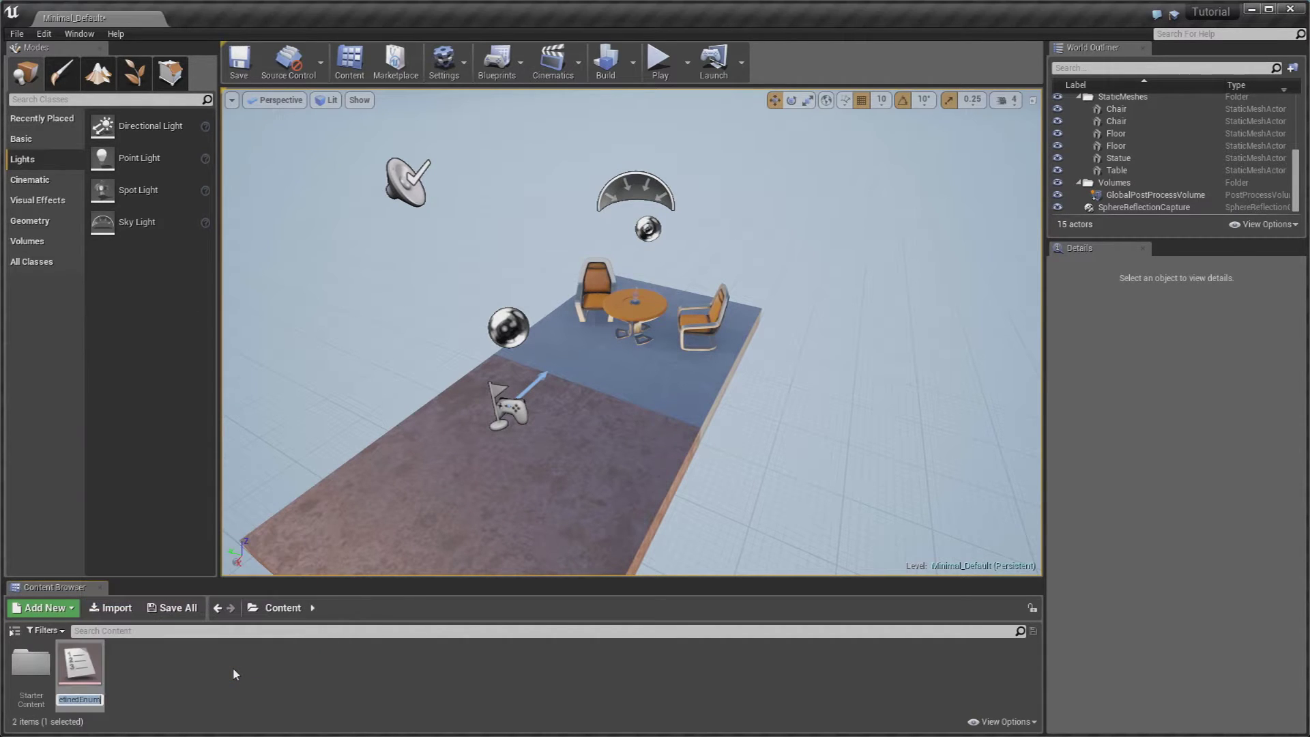
pyautogui.write('Formatos')
pyautogui.press('Return')
pyautogui.click(160, 678)
pyautogui.doubleClick(79, 663)
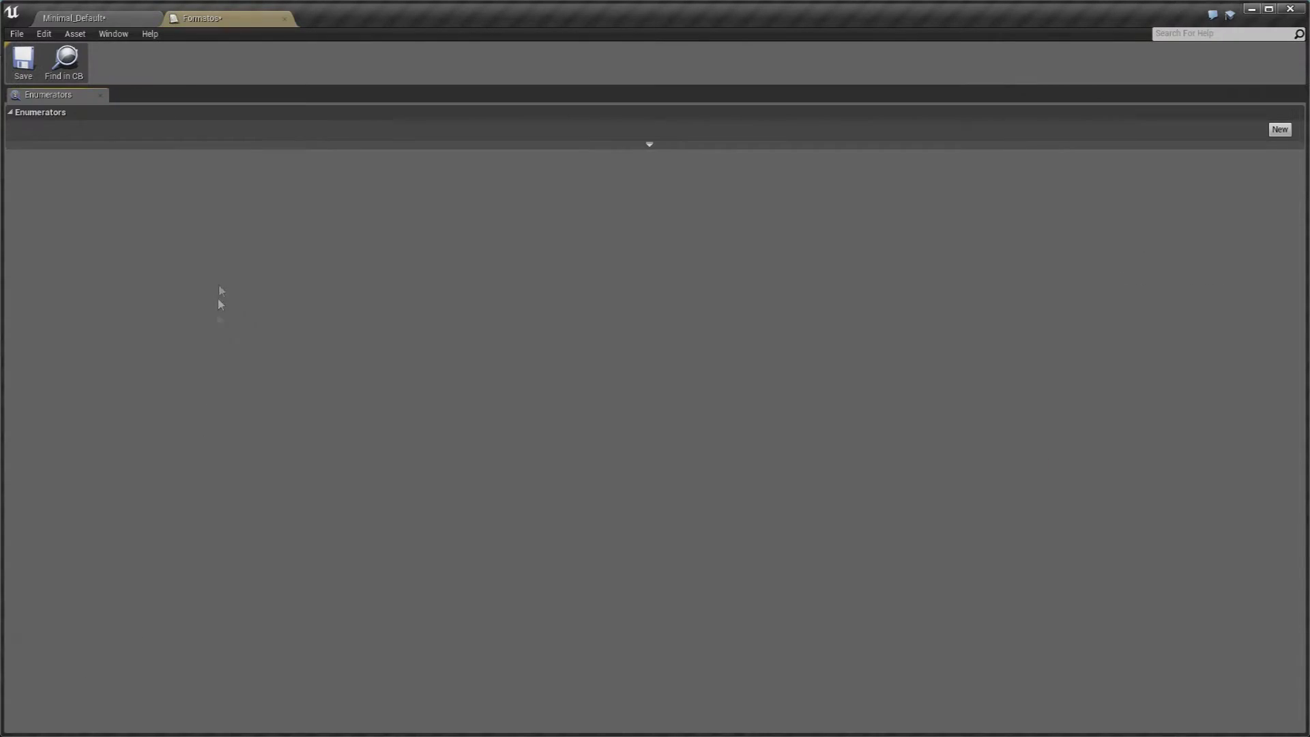
# - Add new enumerator entries to the Formatos enum
pyautogui.click(641, 143)
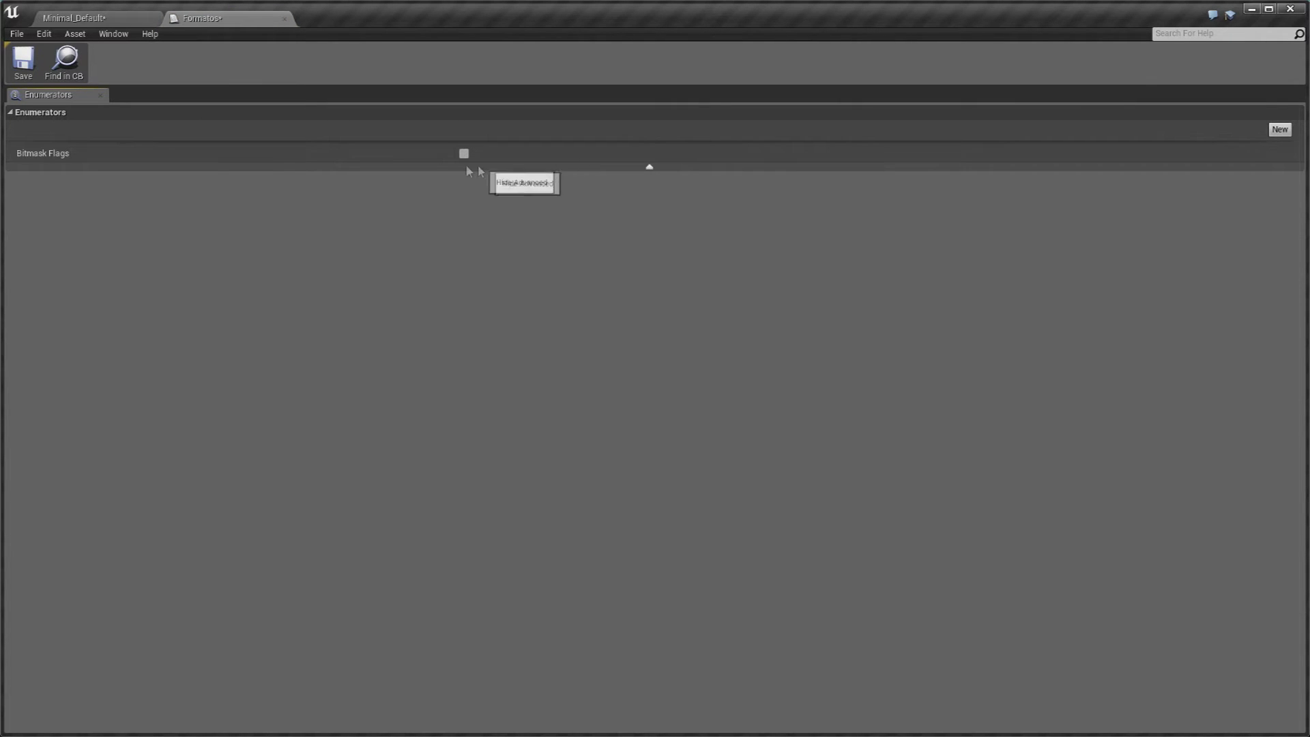
pyautogui.click(649, 168)
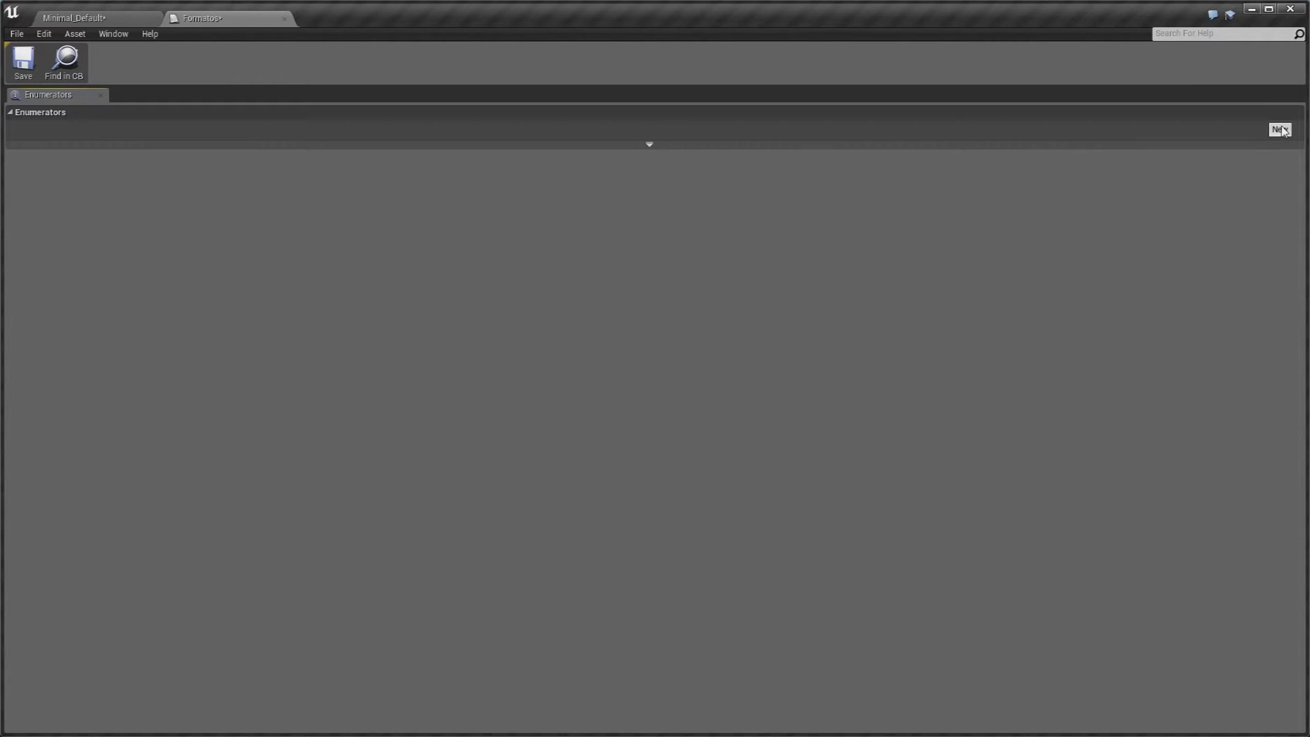
pyautogui.click(1282, 129)
pyautogui.click(1282, 130)
pyautogui.click(1282, 130)
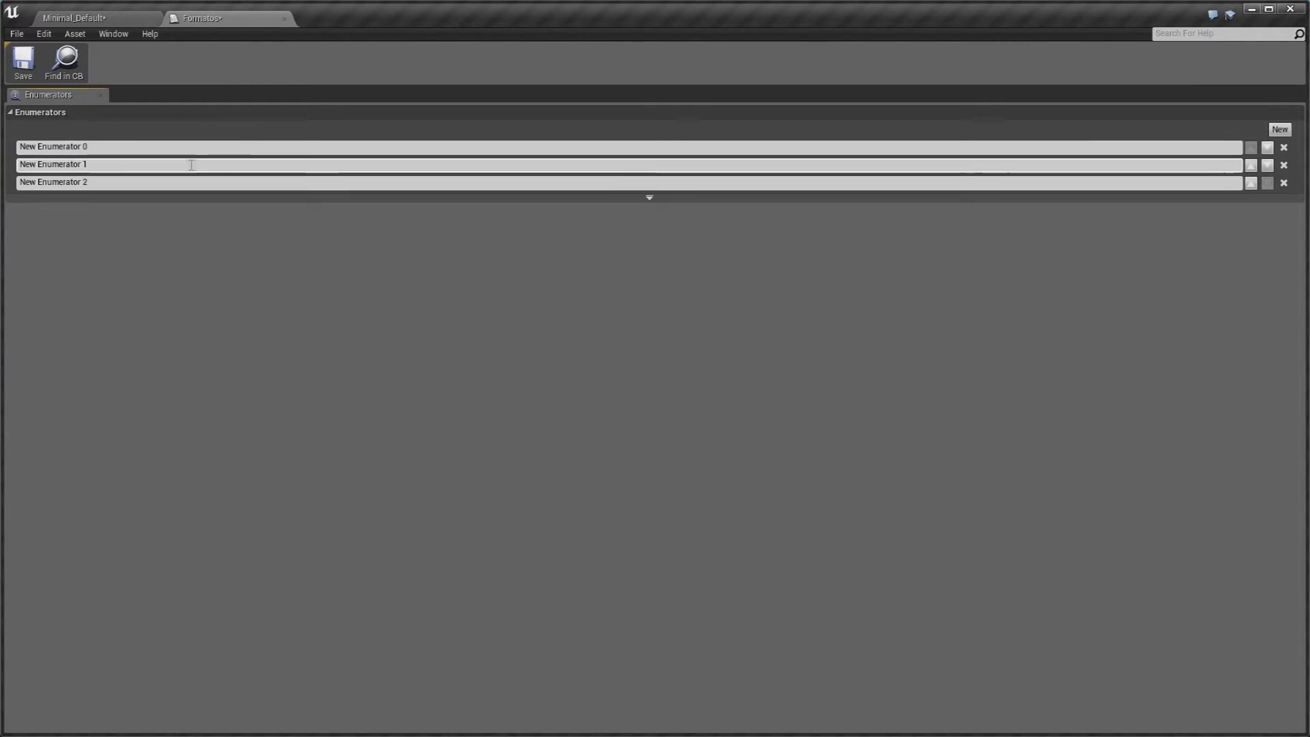
# - Name the enumerators Quadrado, Esfera and Triangulo, then save and close Formatos
pyautogui.moveTo(161, 147); pyautogui.dragTo(14, 157)
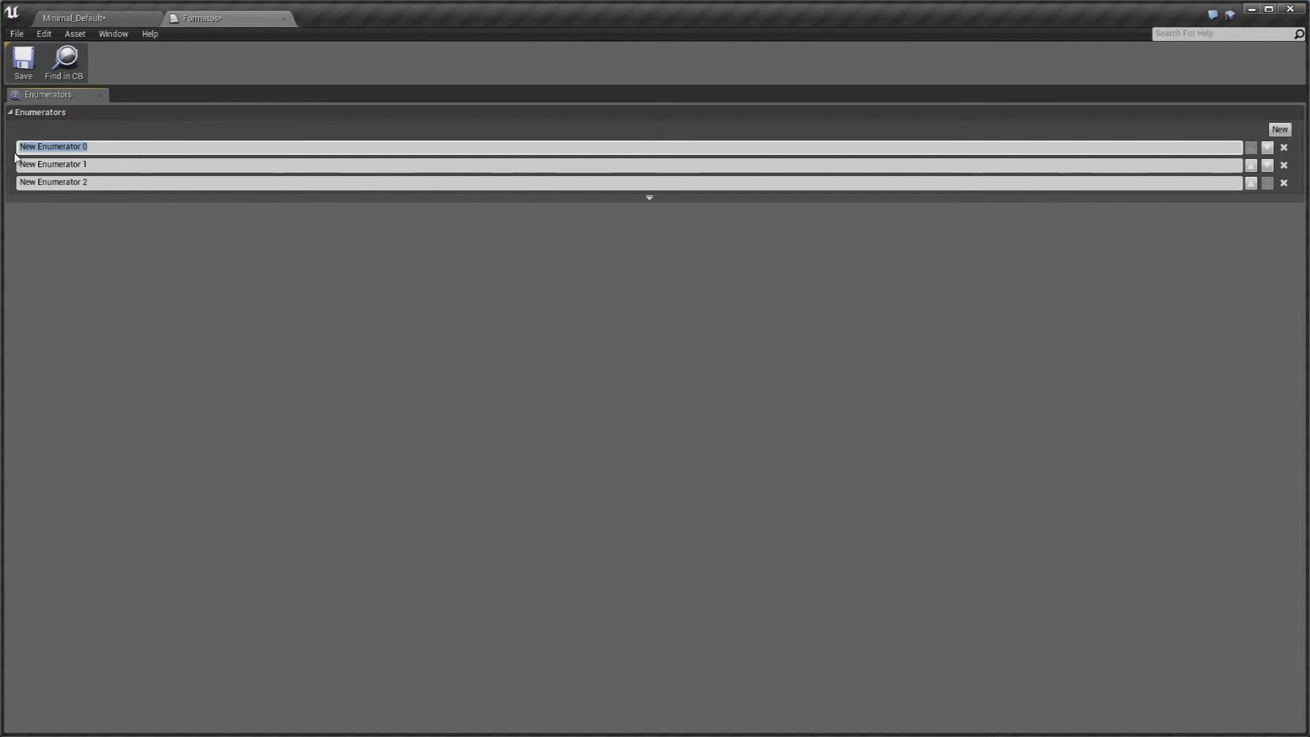
pyautogui.write('Quadros')
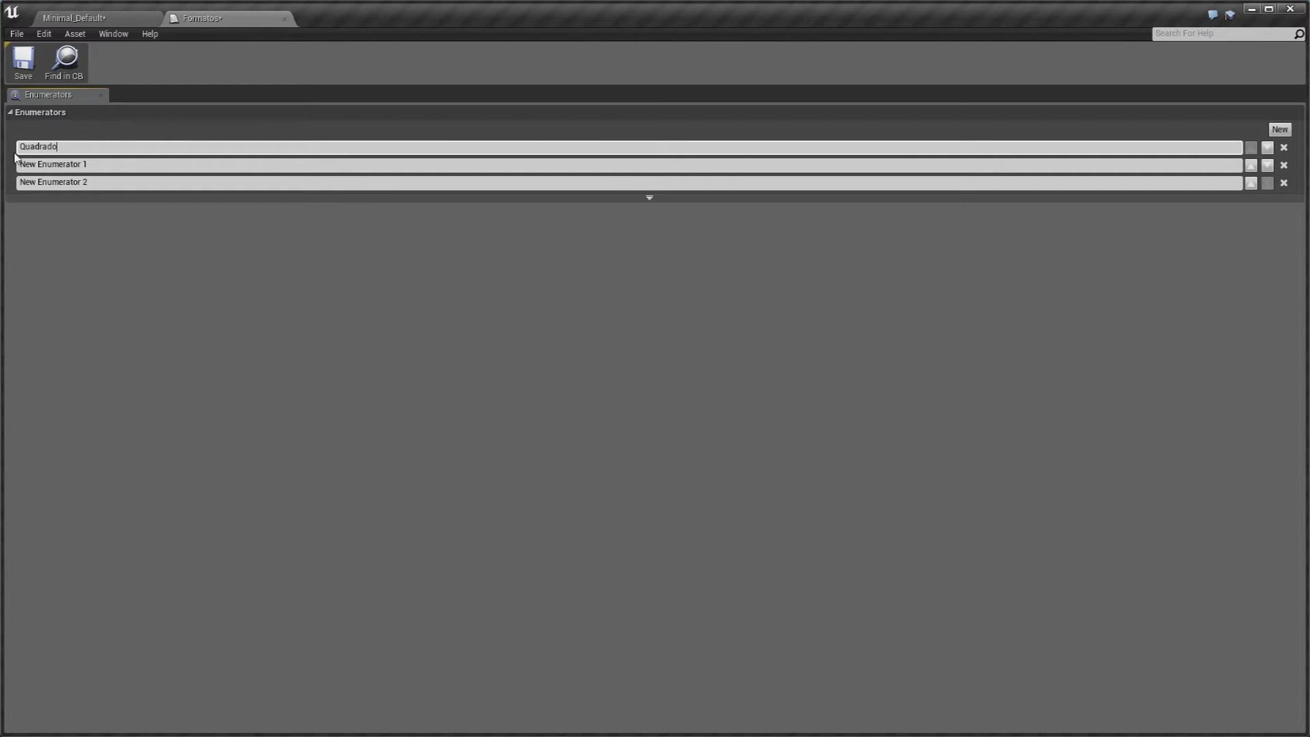
pyautogui.moveTo(99, 166); pyautogui.dragTo(0, 169)
pyautogui.write('Esfera')
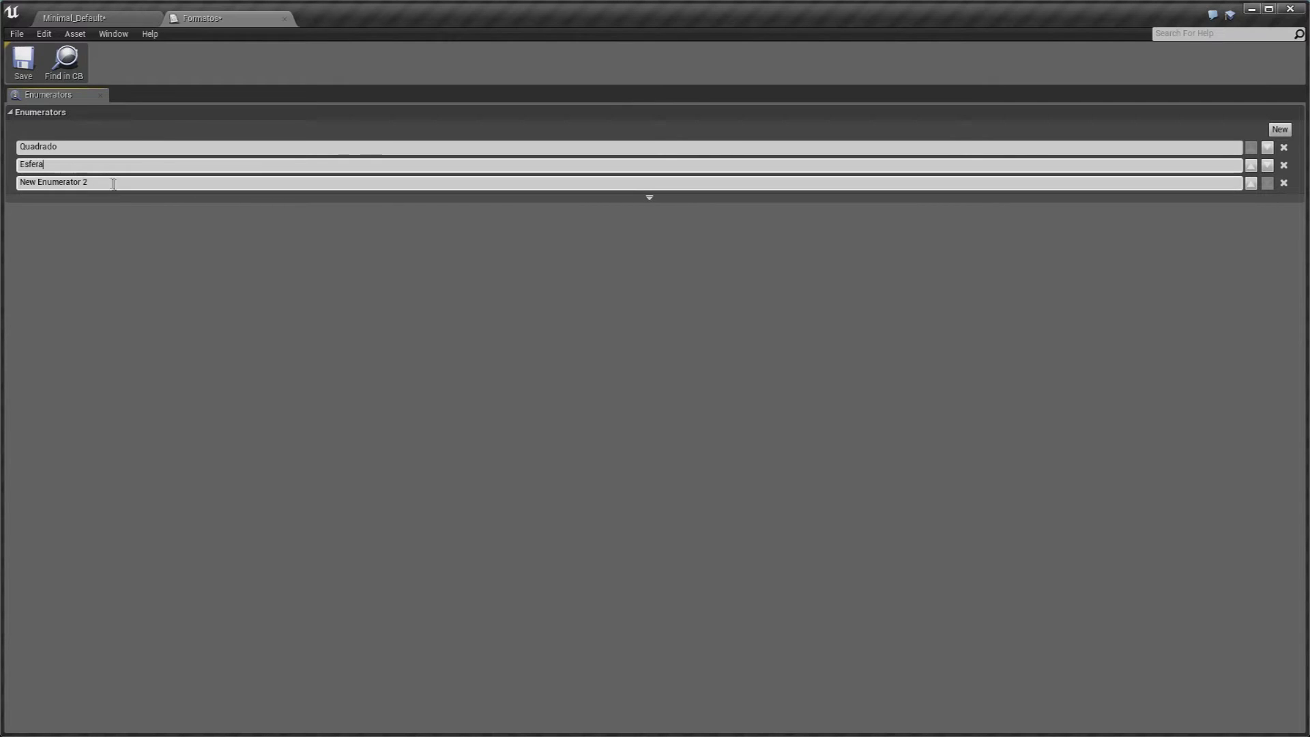
pyautogui.moveTo(88, 183); pyautogui.dragTo(1, 188)
pyautogui.write('Triangulo')
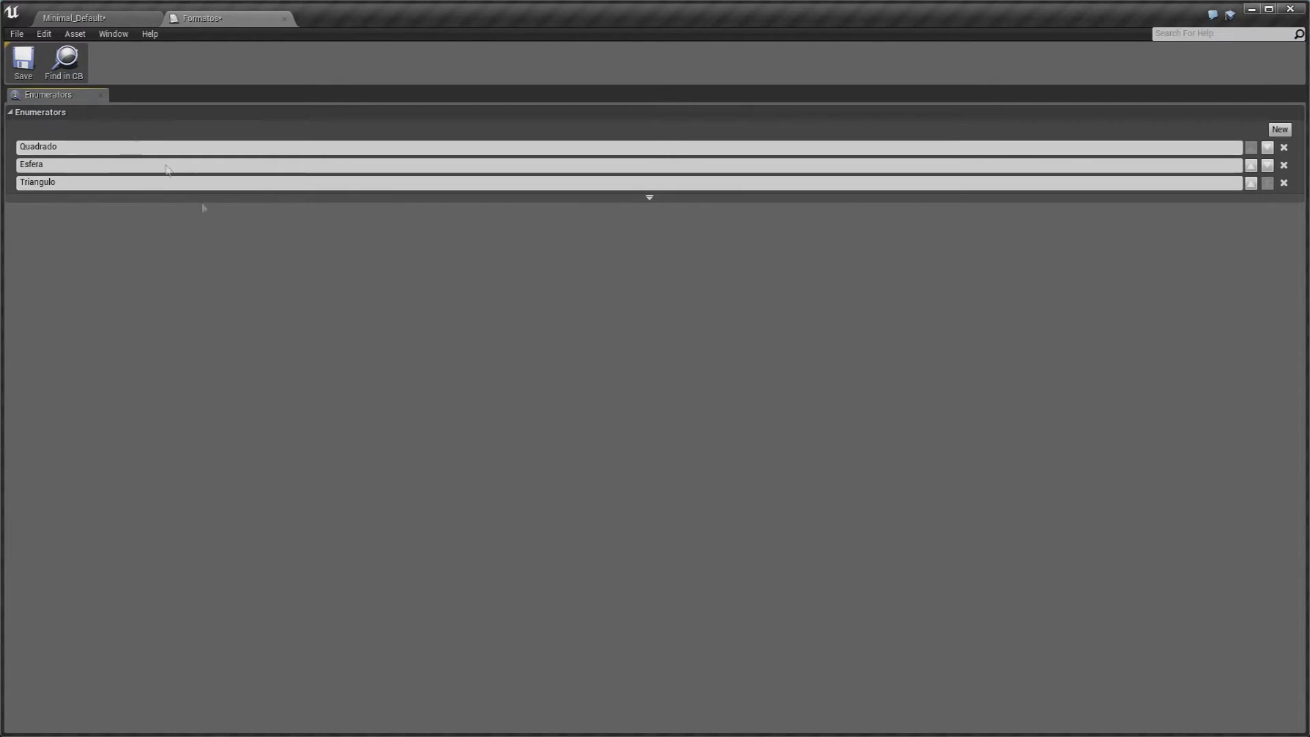
pyautogui.click(23, 61)
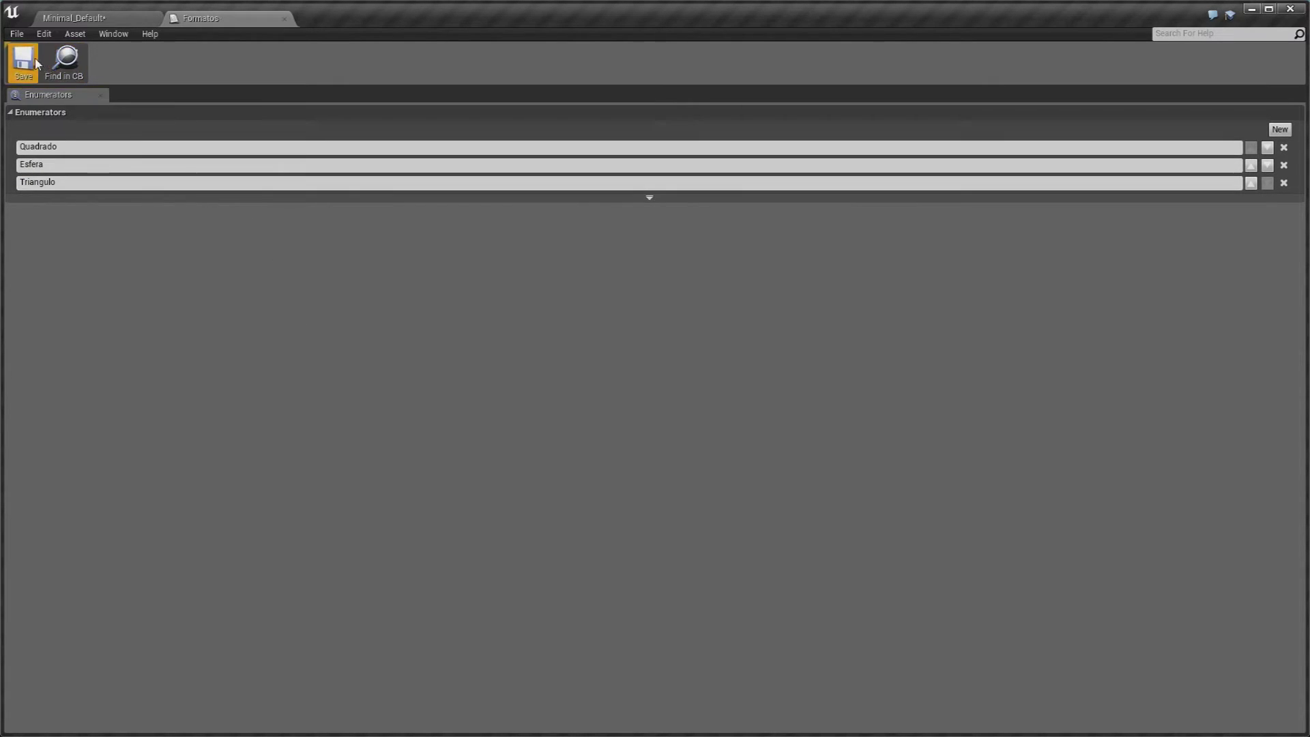
pyautogui.click(285, 18)
# - Create an Actor-based Blueprint class named 'Objeto' and open it
pyautogui.click(260, 685)
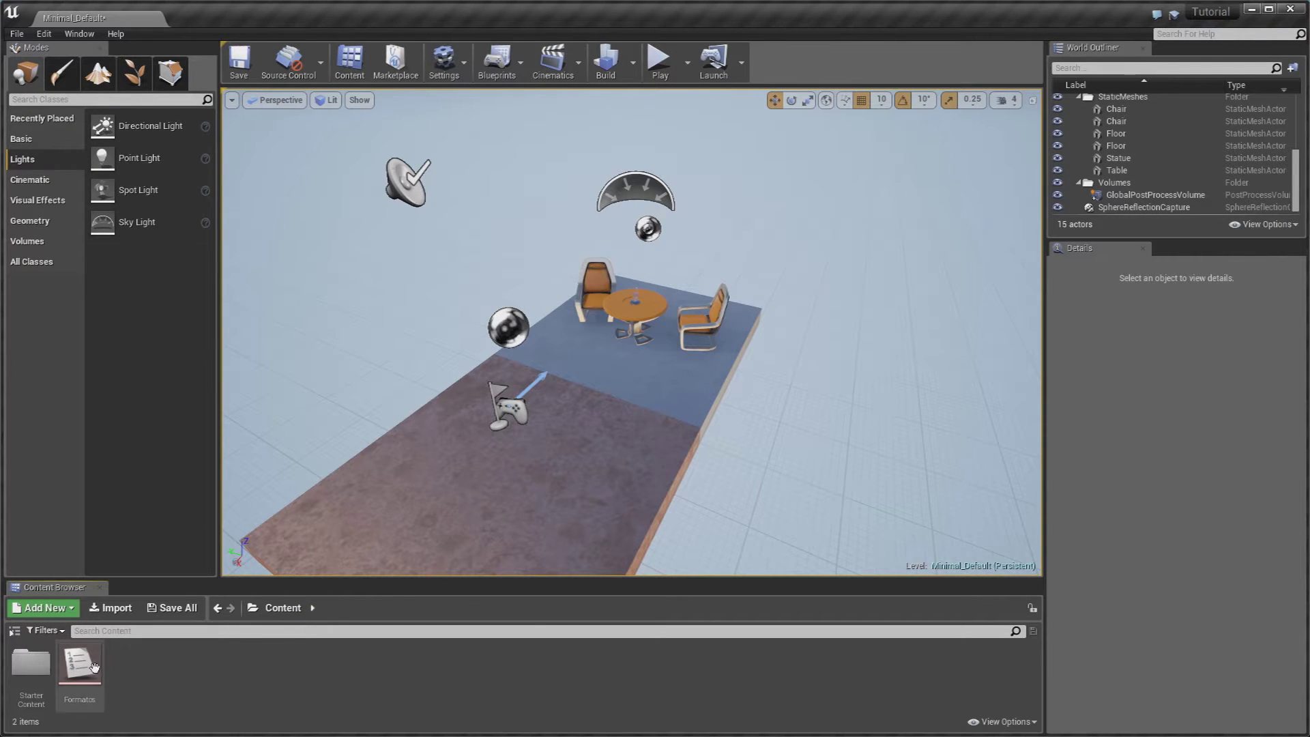
pyautogui.rightClick(133, 669)
pyautogui.click(201, 435)
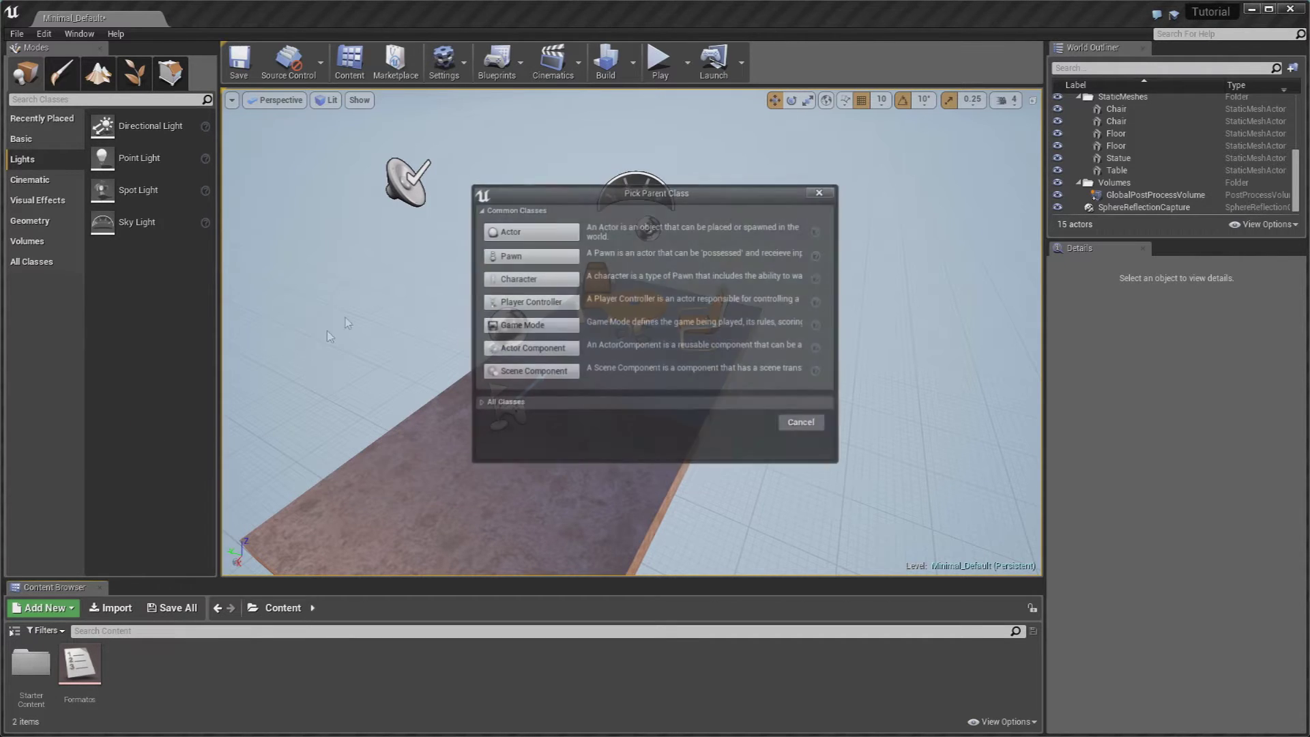
pyautogui.click(518, 301)
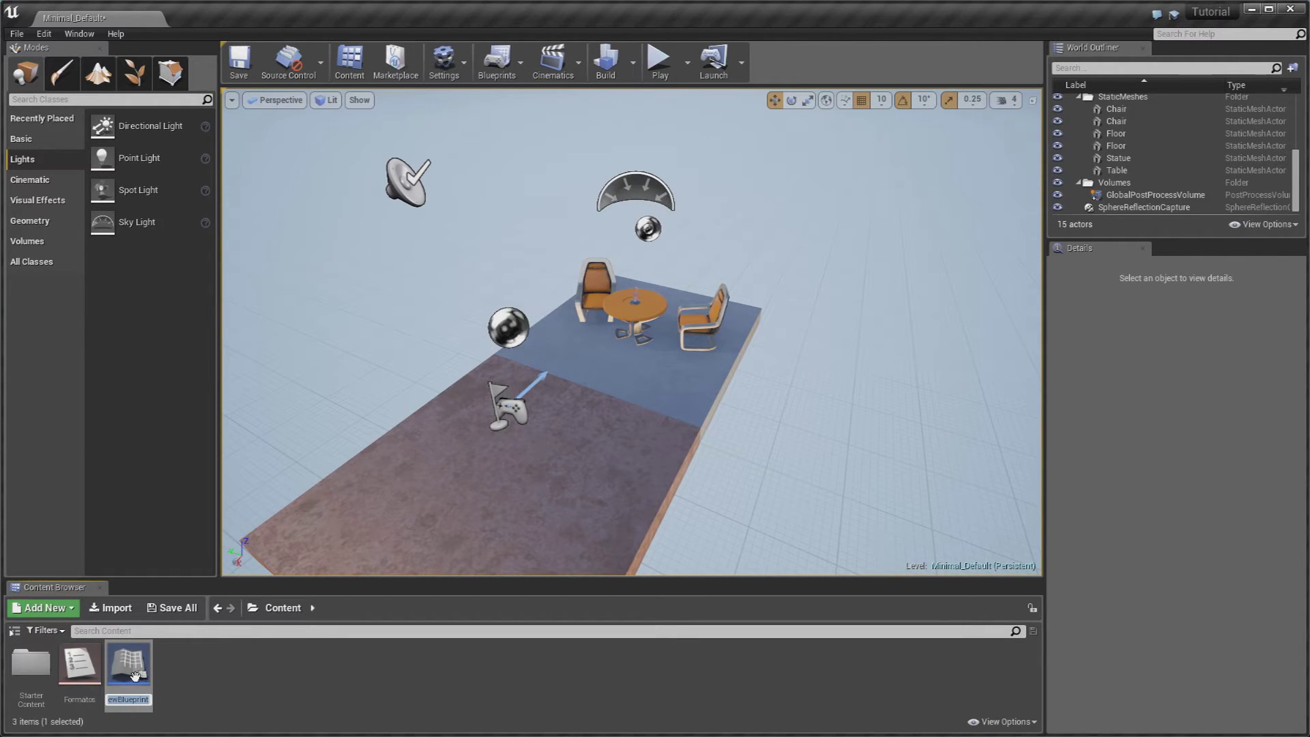
pyautogui.write('Objeto')
pyautogui.press('Return')
pyautogui.doubleClick(129, 665)
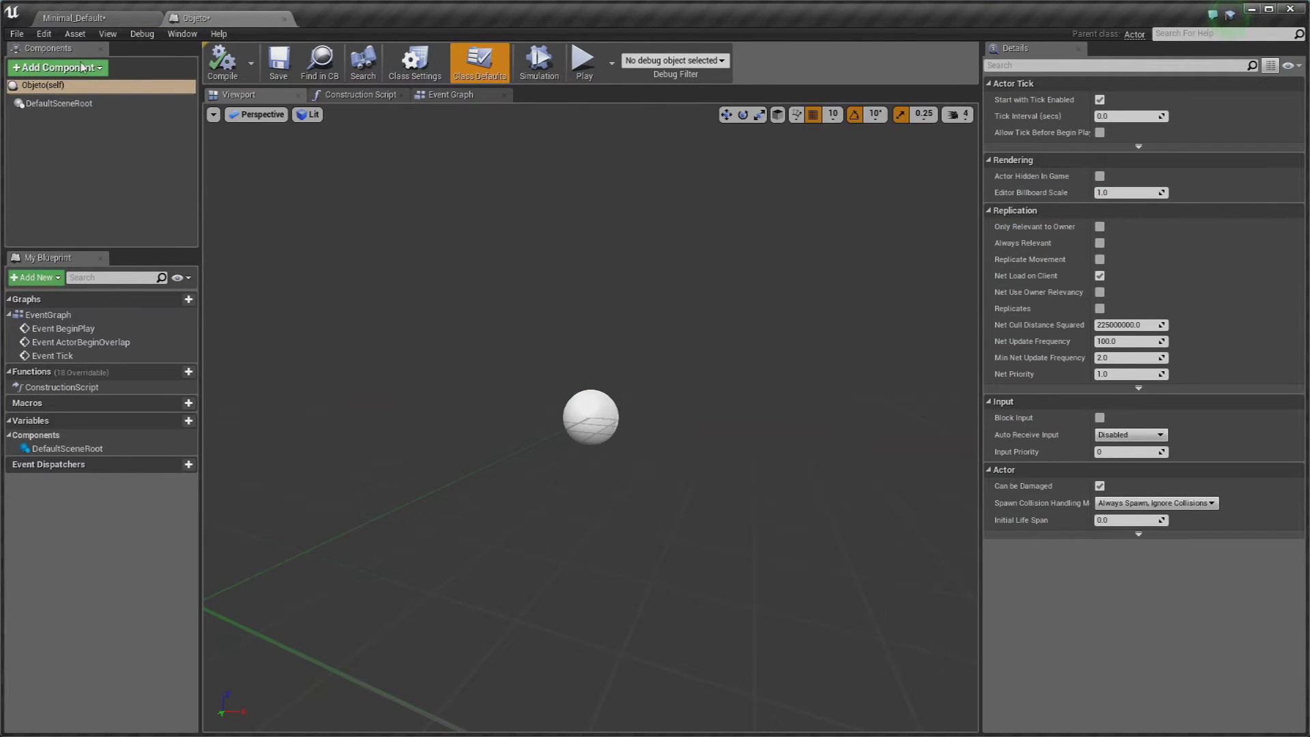
# - Add a Static Mesh component to Objeto and compile the Blueprint
pyautogui.click(58, 67)
pyautogui.write('static')
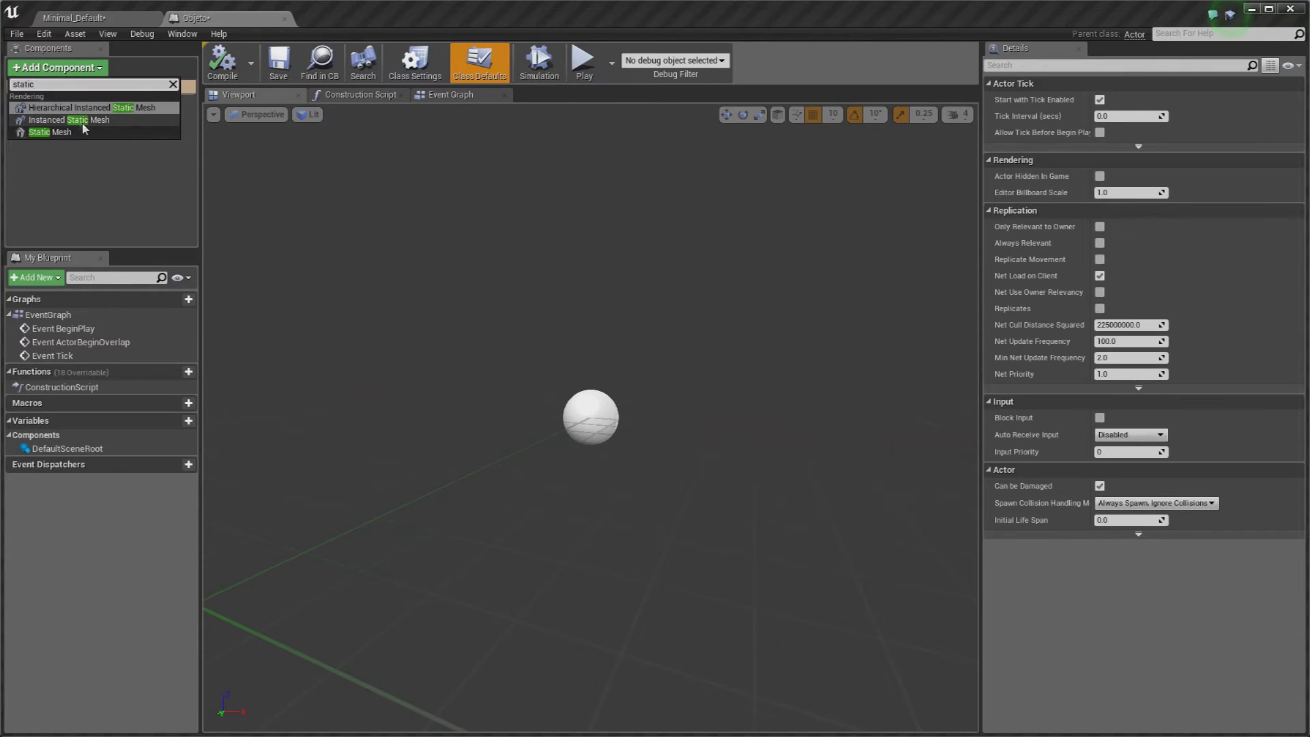
pyautogui.click(48, 132)
pyautogui.click(215, 60)
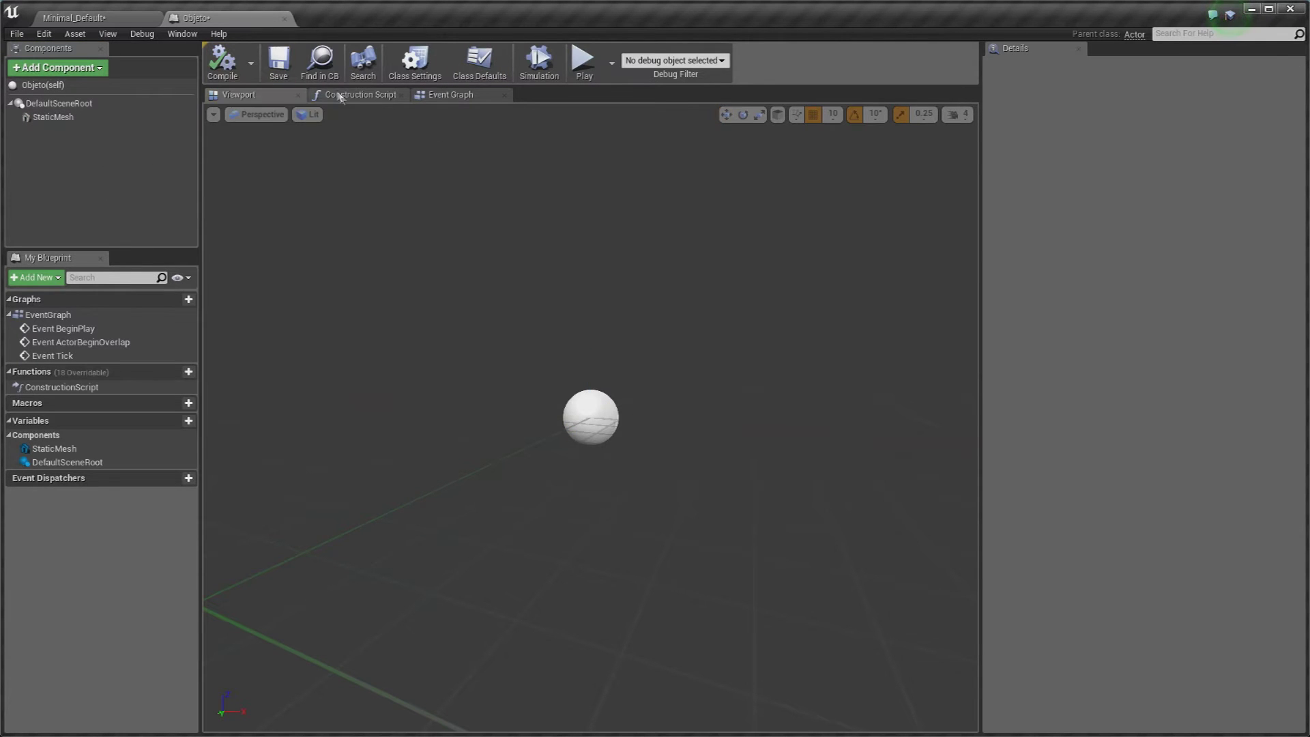
# - Place an Objeto instance in the level and open its Construction Script graph
pyautogui.click(67, 19)
pyautogui.moveTo(143, 676); pyautogui.dragTo(578, 376)
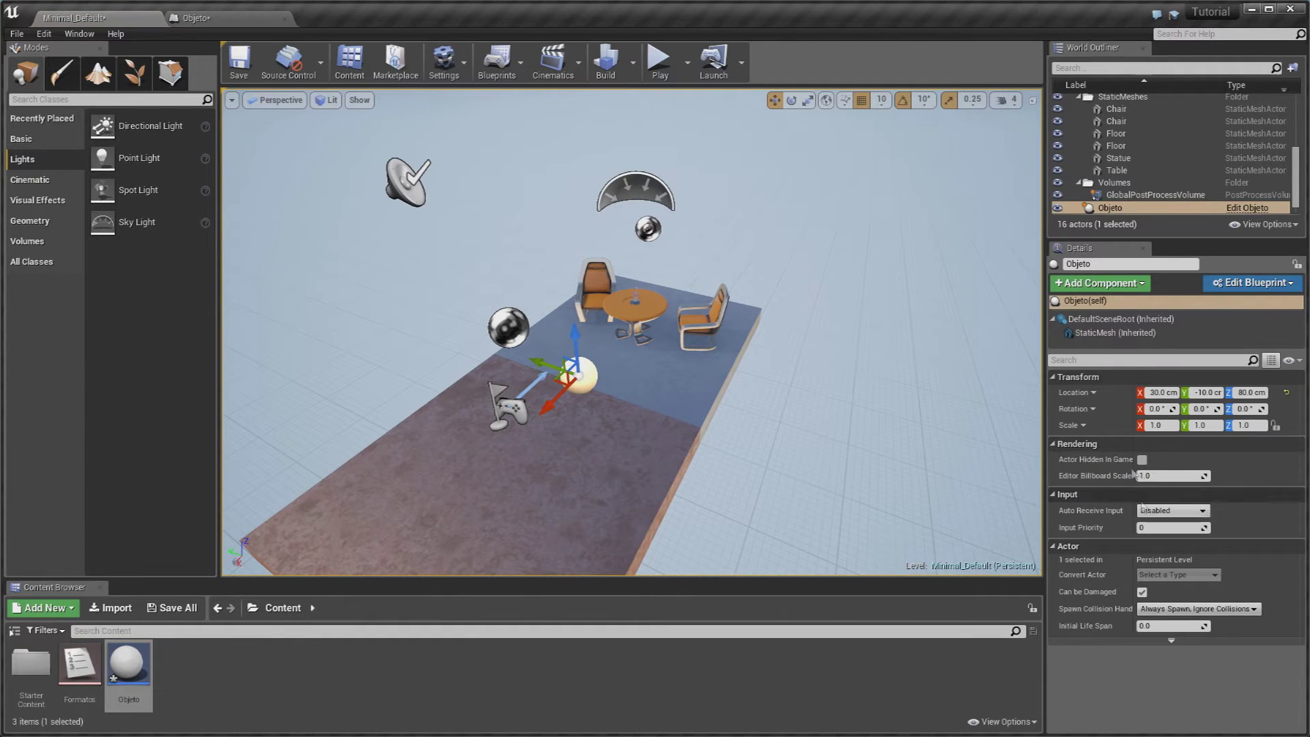
pyautogui.scroll(3, 665, 386)
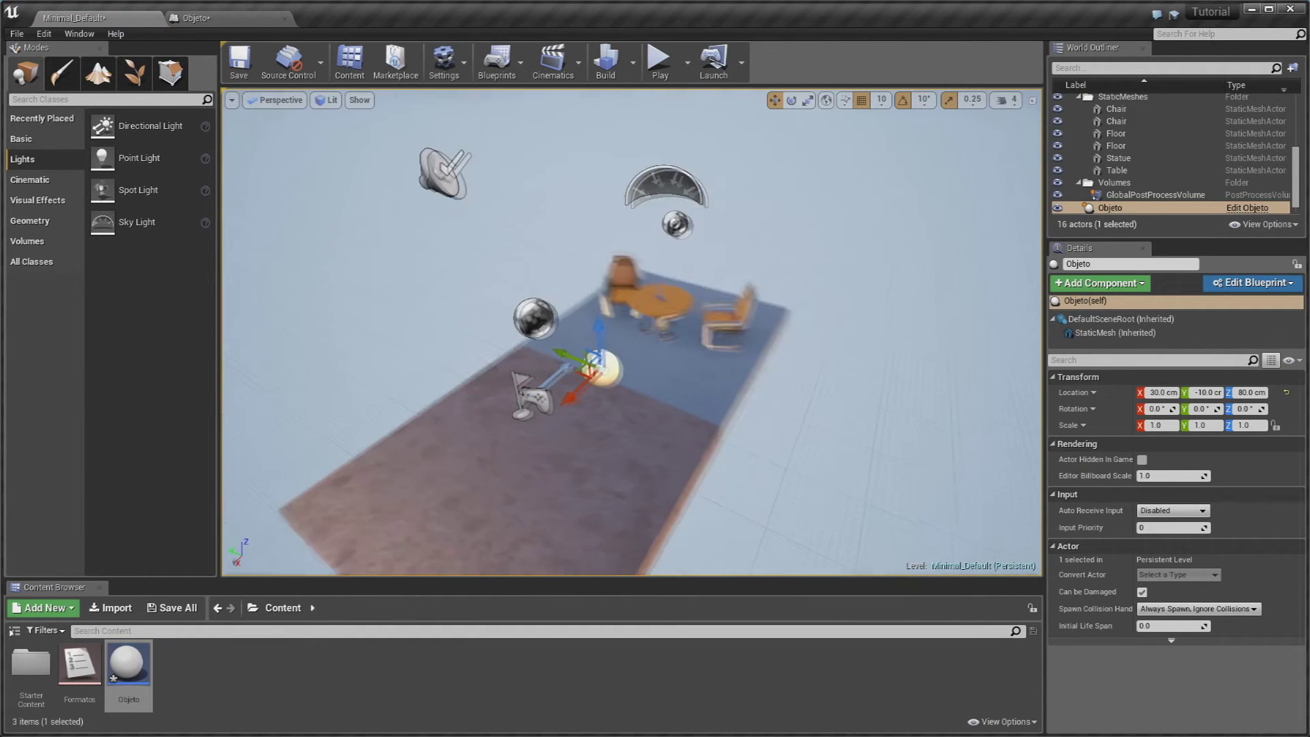
pyautogui.click(190, 17)
pyautogui.click(360, 94)
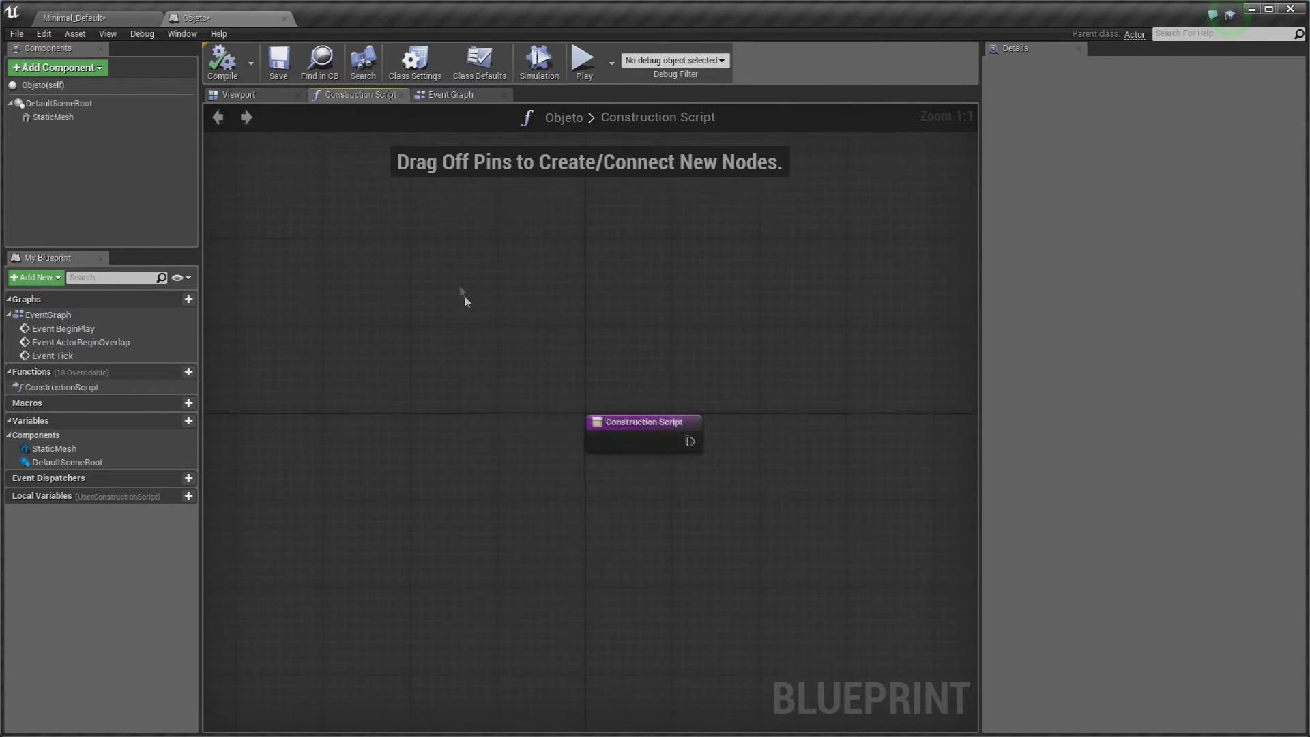
# - Add a new variable named 'Formas' to the Objeto Blueprint
pyautogui.moveTo(594, 395); pyautogui.dragTo(461, 311, button='right')
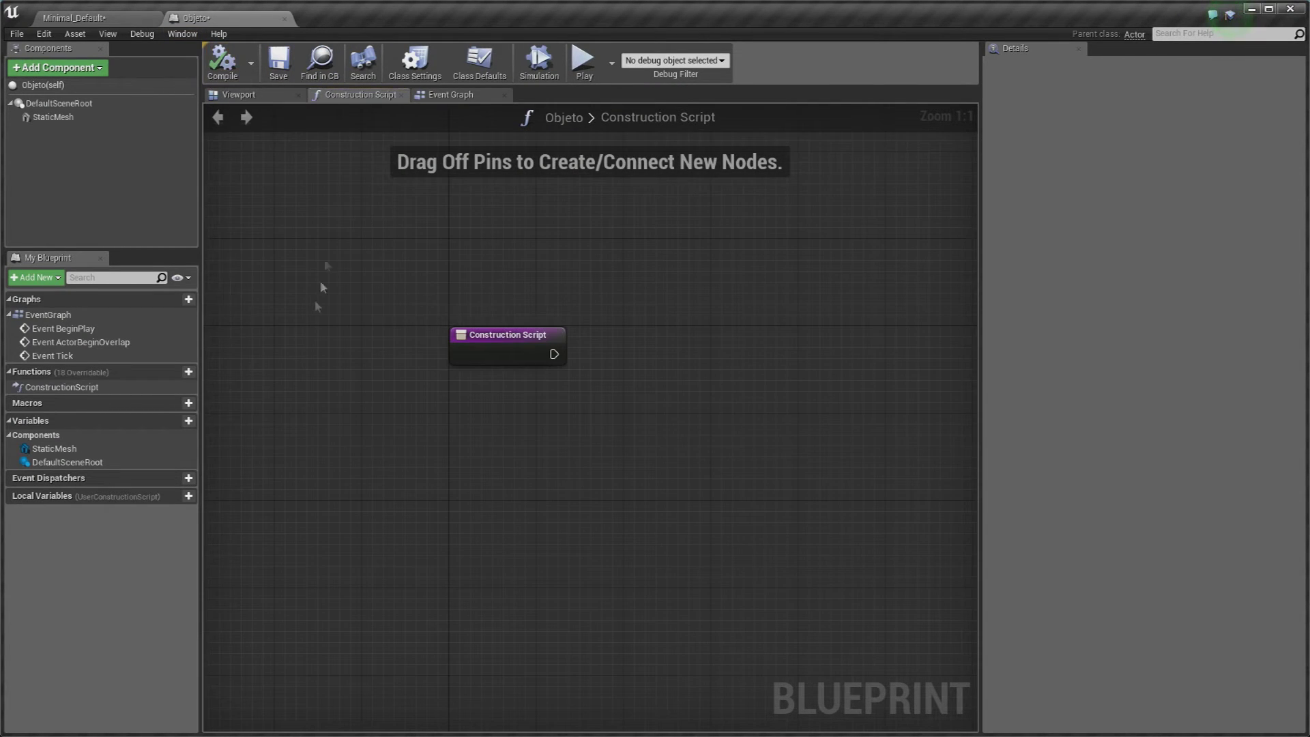
pyautogui.click(173, 422)
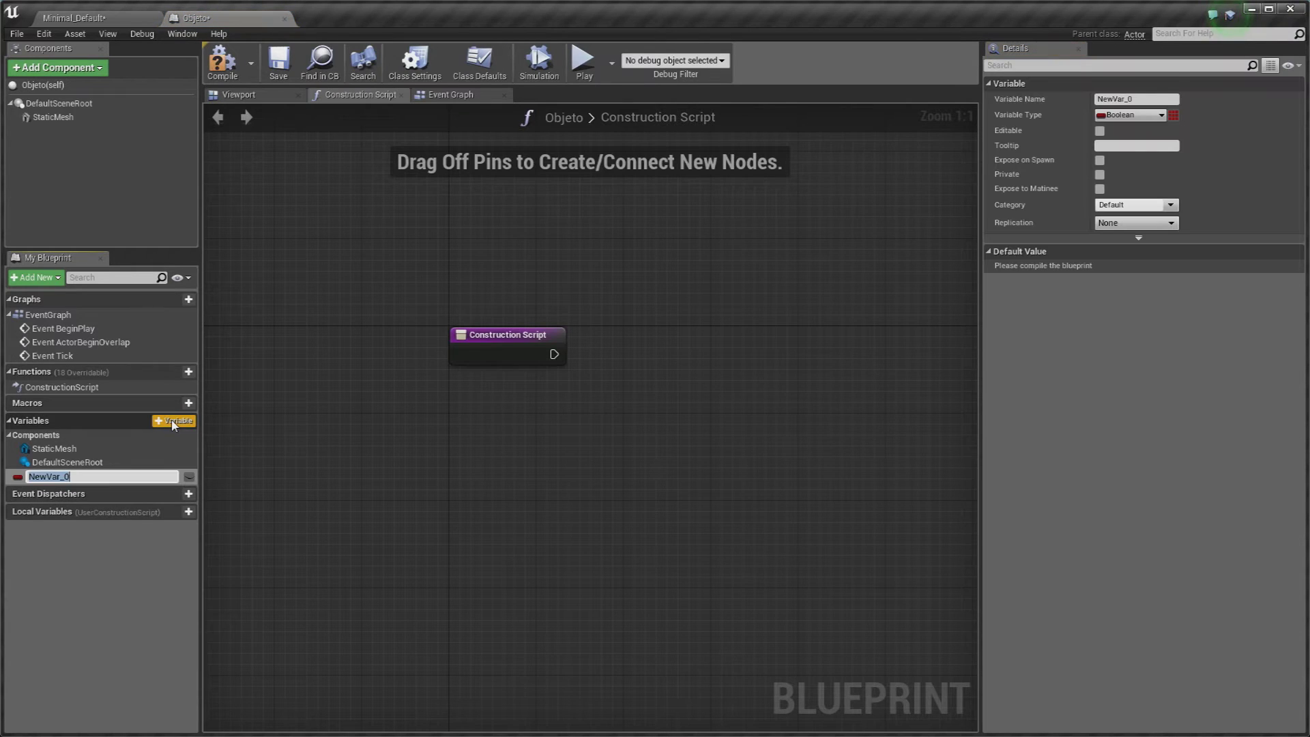
pyautogui.write('Formas')
pyautogui.press('Return')
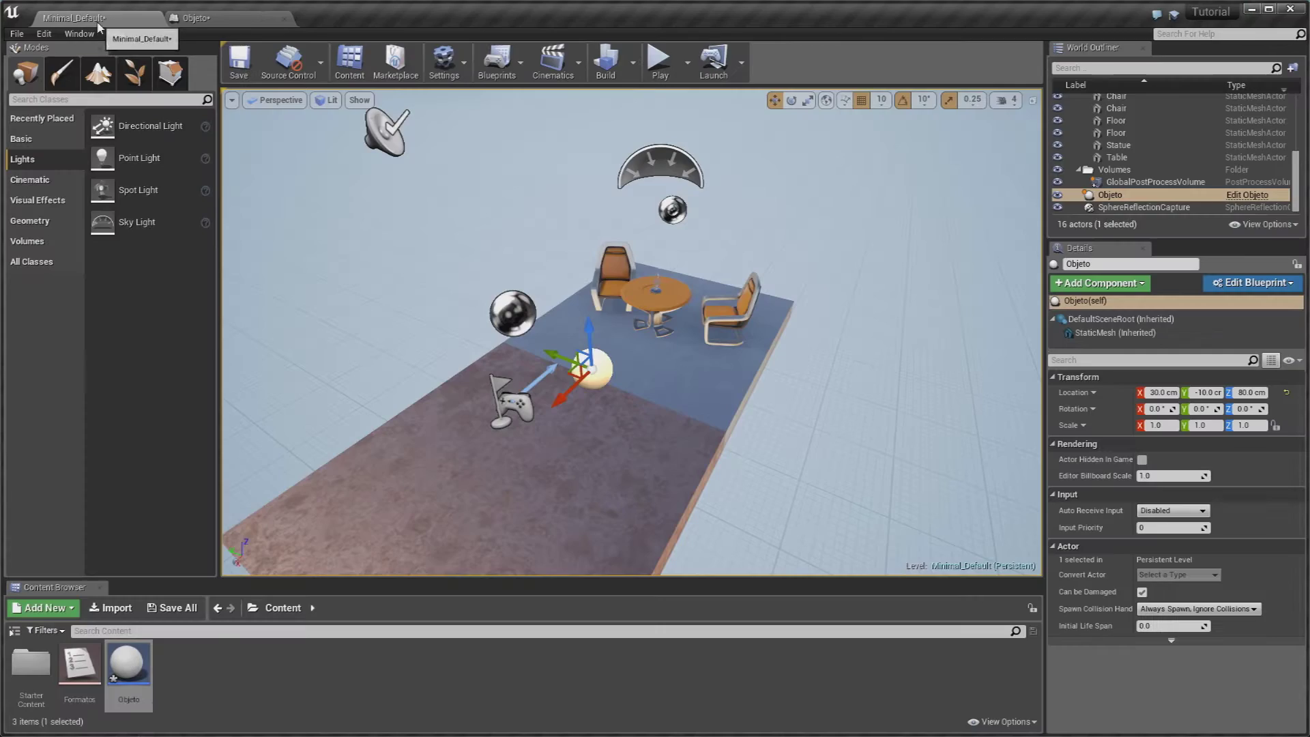
pyautogui.click(95, 18)
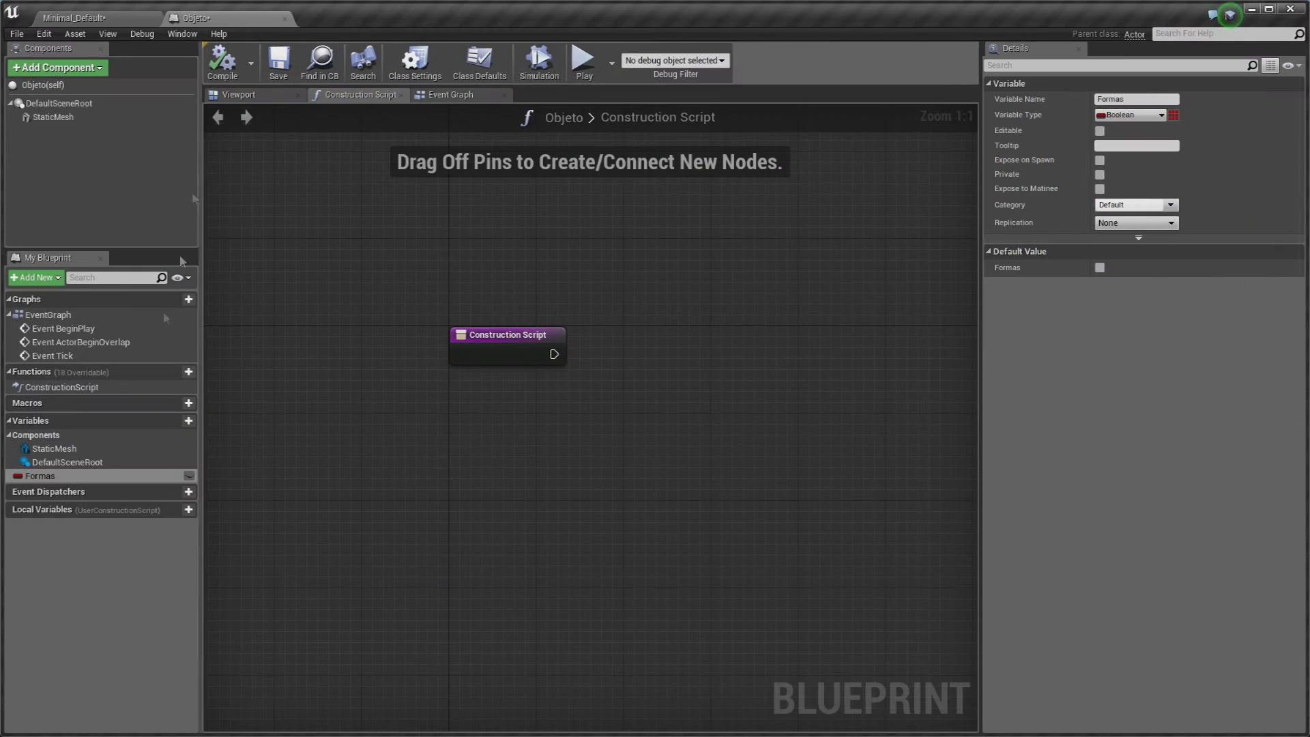
pyautogui.click(198, 19)
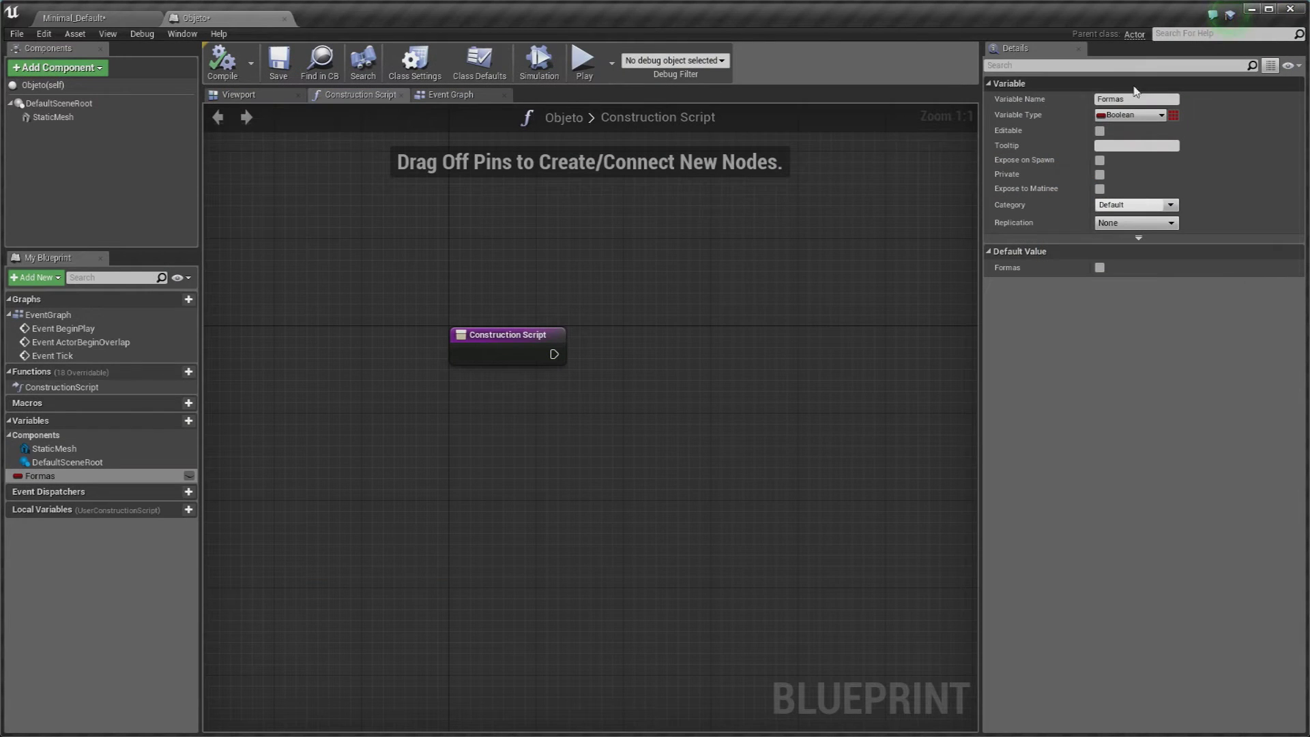
# - Change the Formas variable type to the Formatos enum and compile
pyautogui.click(1126, 115)
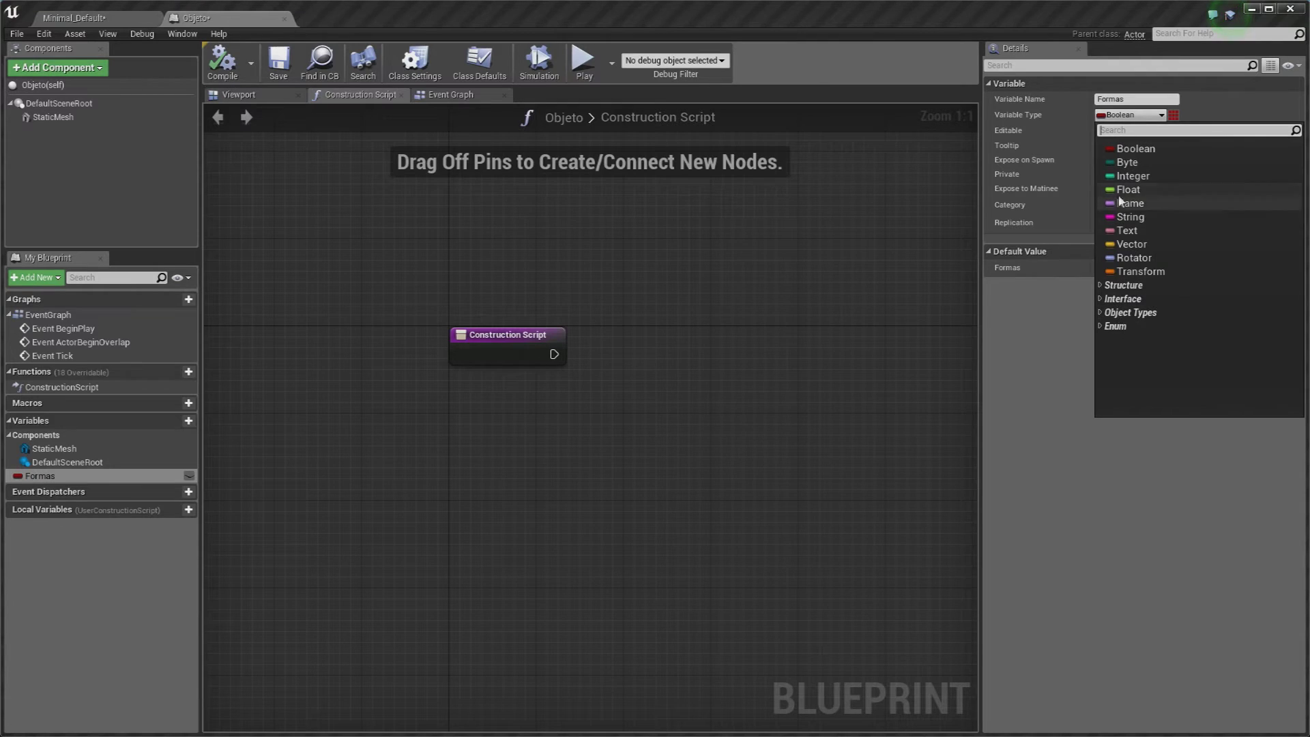
pyautogui.click(1100, 326)
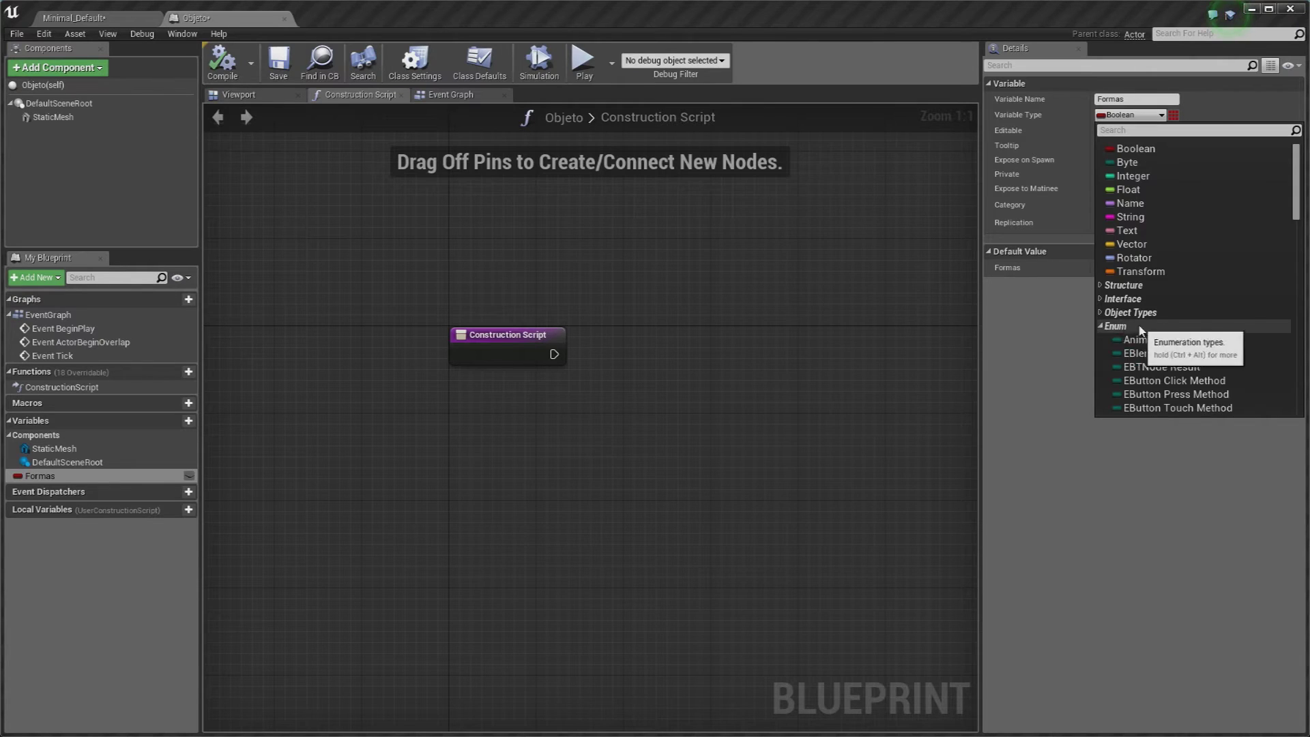
pyautogui.scroll(-5, 1133, 328)
pyautogui.scroll(-5, 1140, 326)
pyautogui.scroll(-5, 1150, 323)
pyautogui.scroll(-5, 1151, 321)
pyautogui.scroll(-5, 1153, 317)
pyautogui.scroll(-3, 1160, 310)
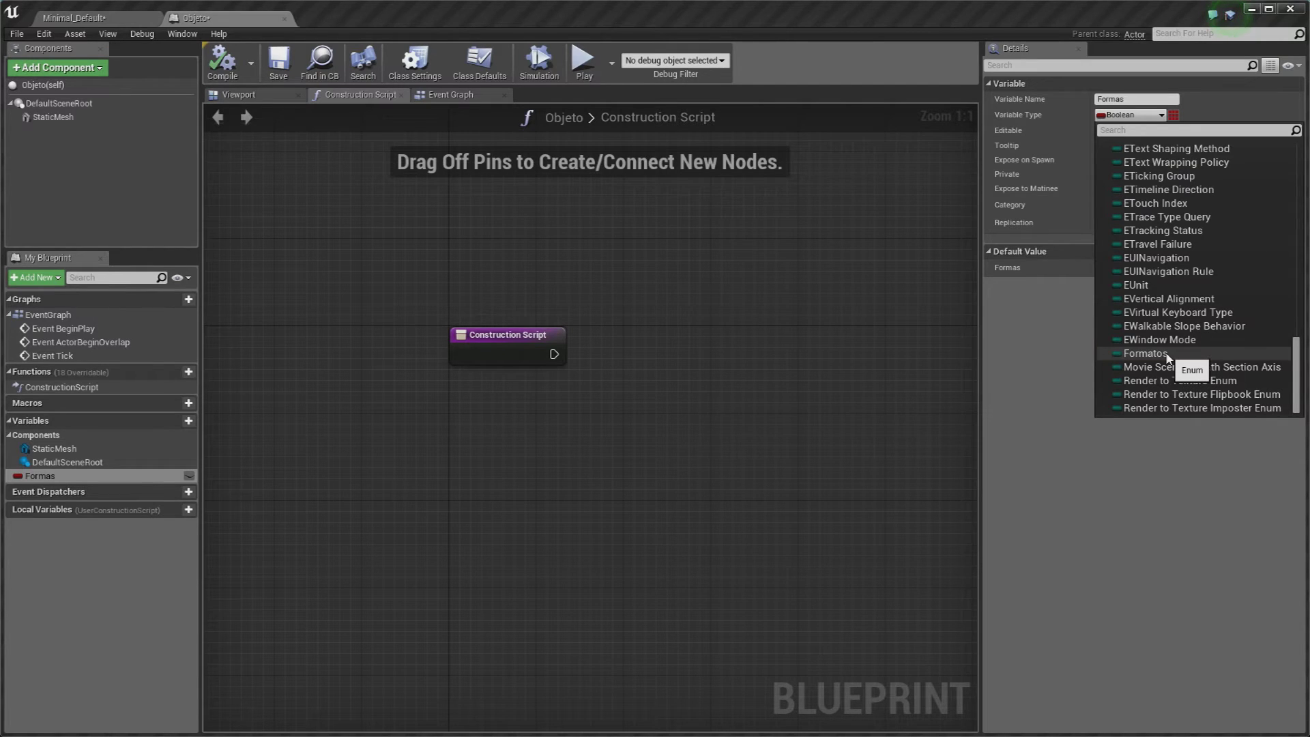
pyautogui.click(1147, 354)
pyautogui.click(1134, 116)
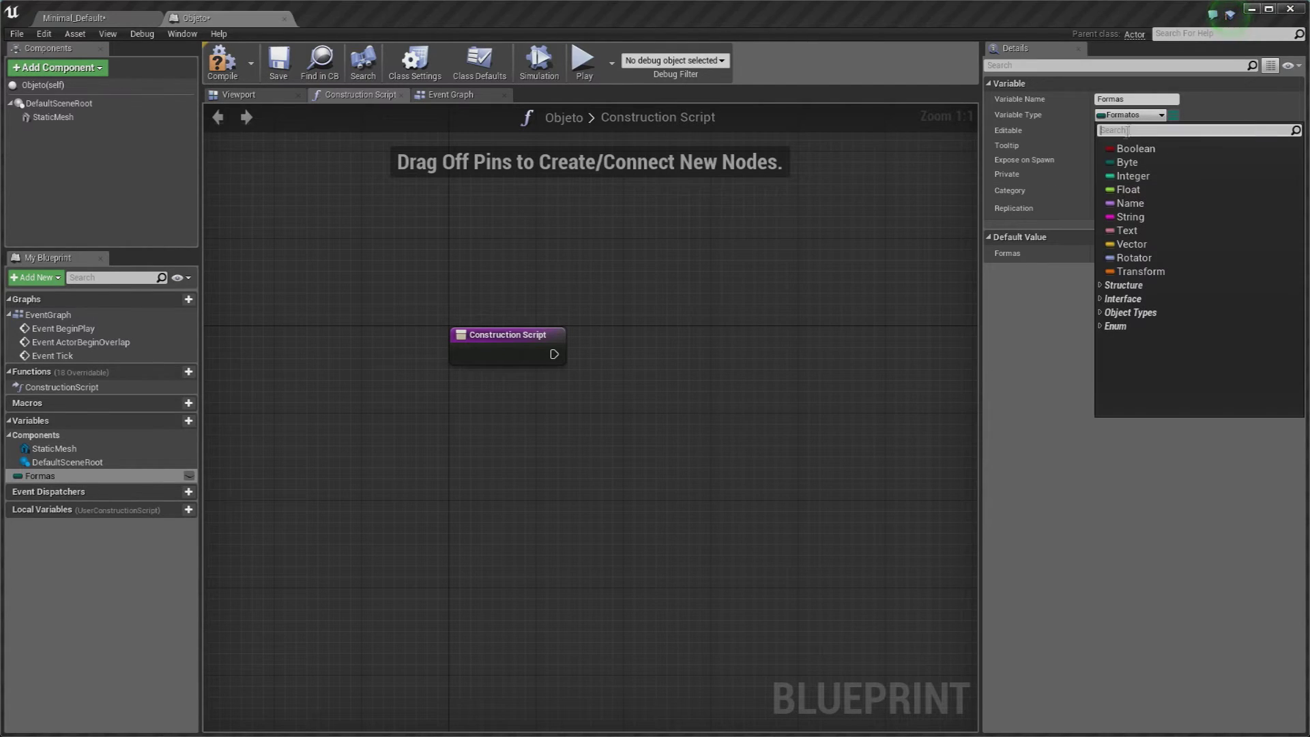
pyautogui.write('formato')
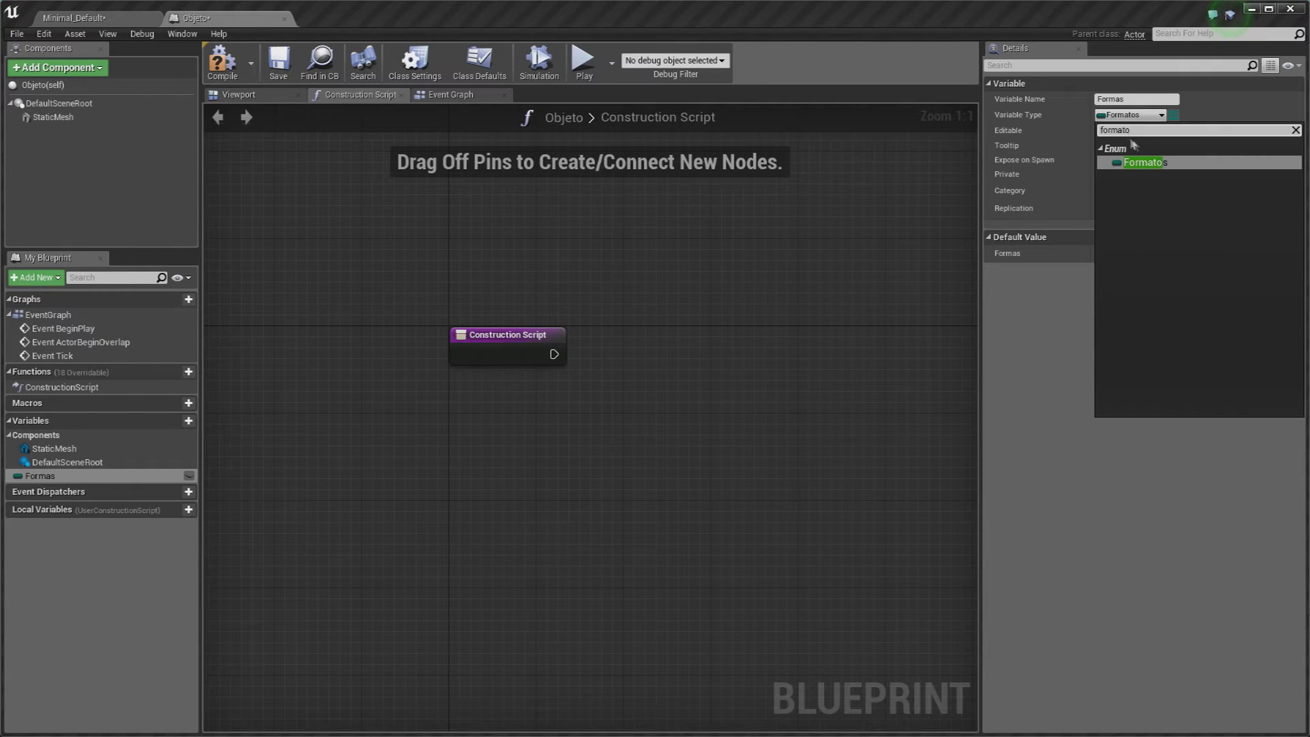
pyautogui.click(1168, 167)
pyautogui.click(222, 61)
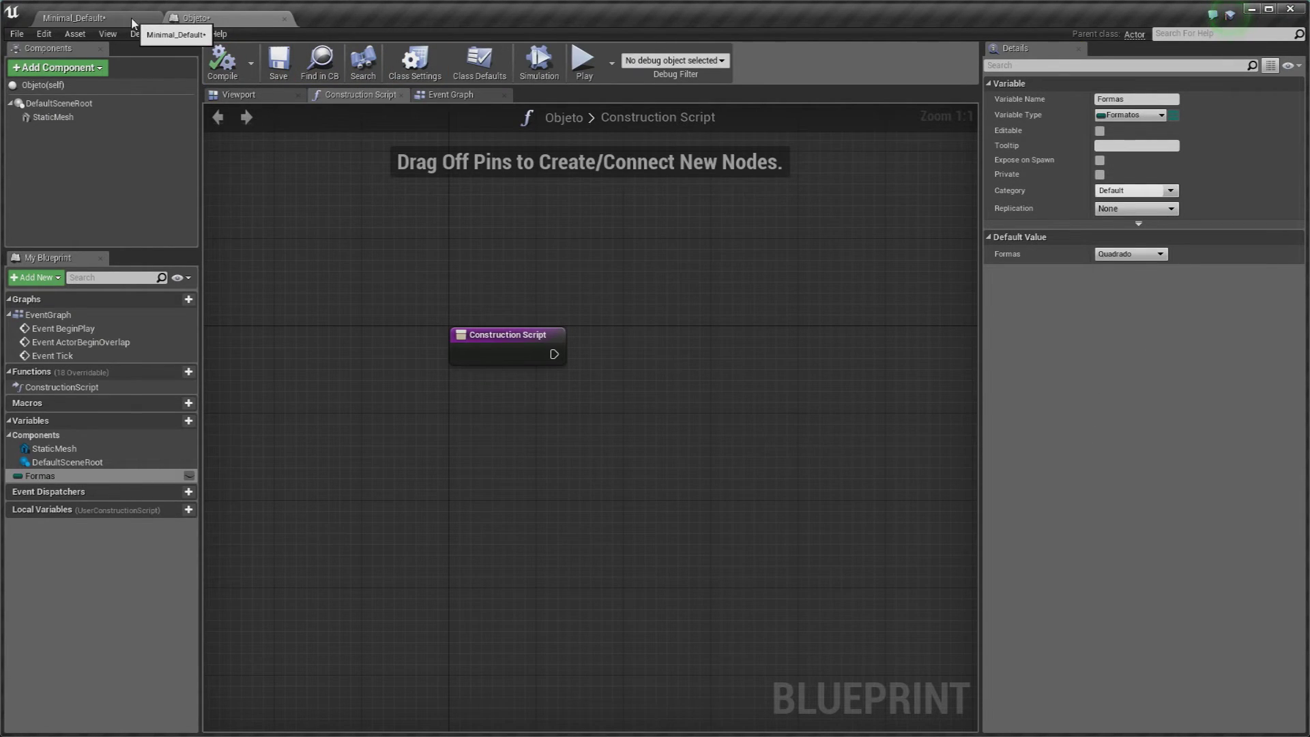
# - Tick Instance Editable on the Formas variable so it can be changed per instance
pyautogui.click(133, 23)
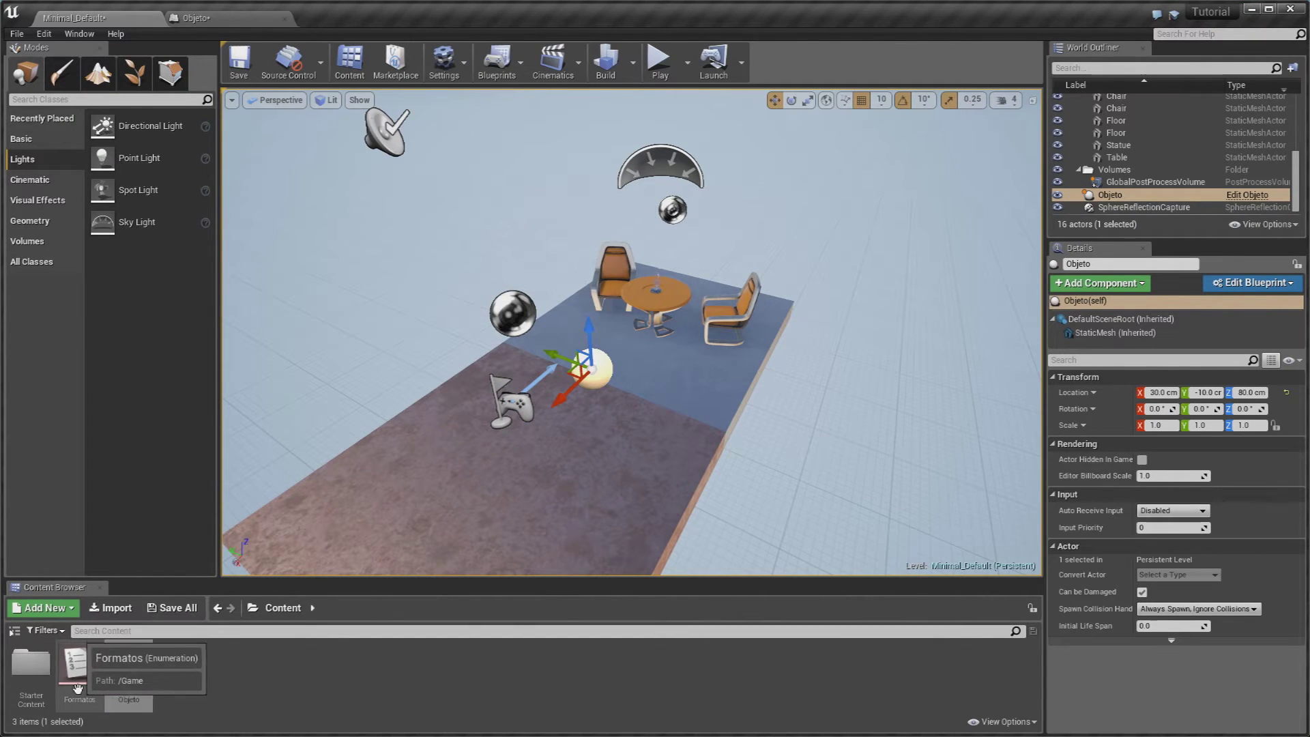
pyautogui.click(212, 18)
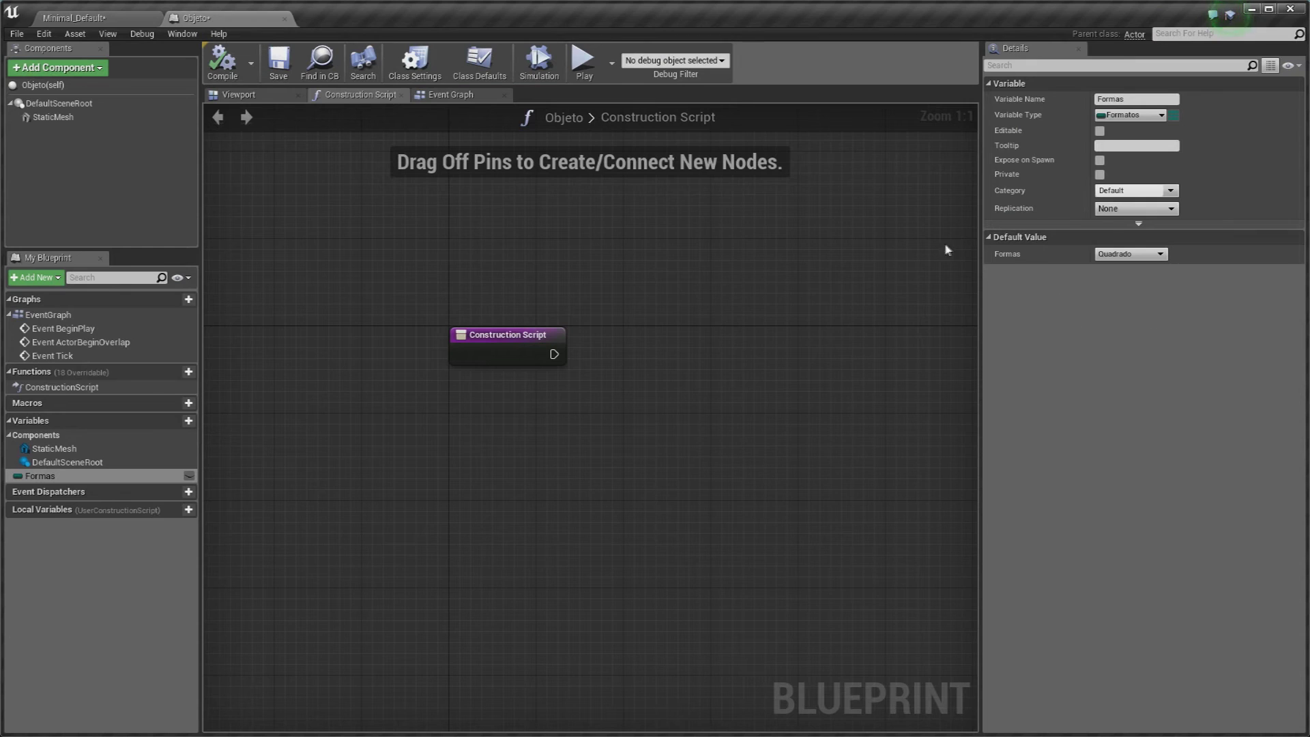
pyautogui.click(75, 18)
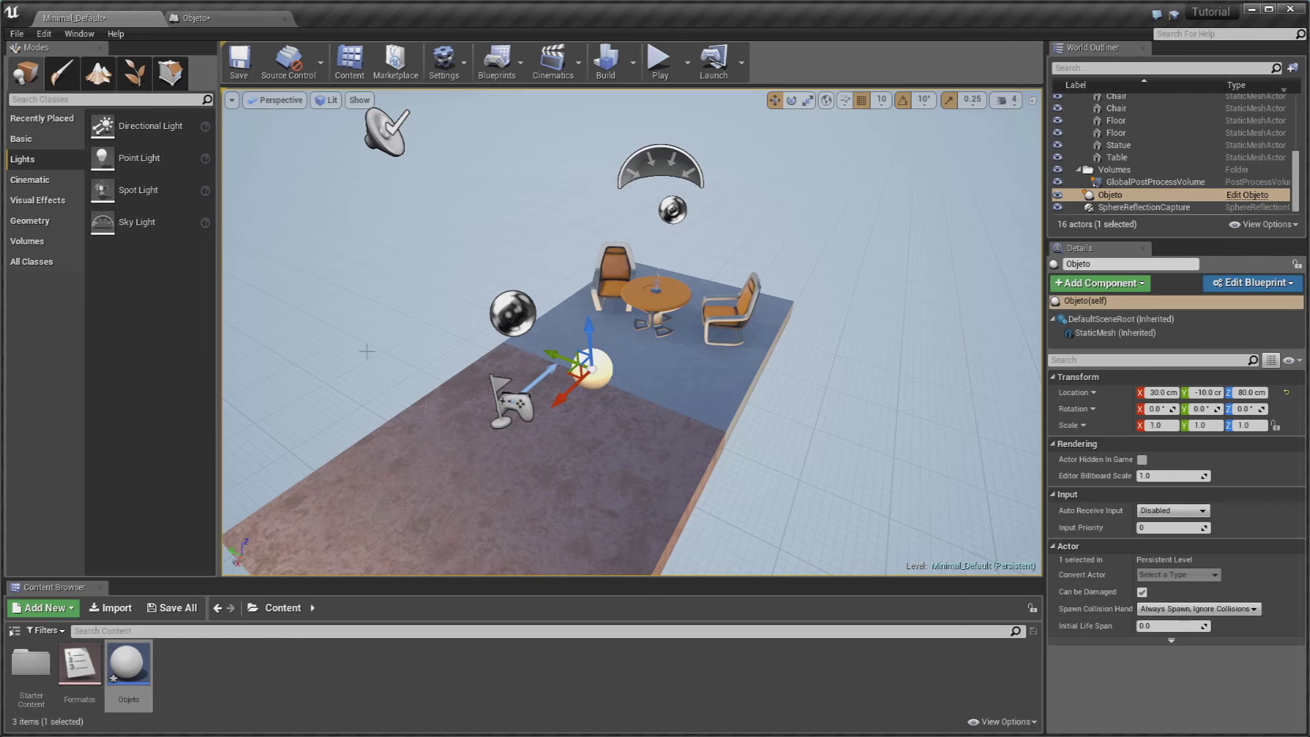
pyautogui.click(201, 18)
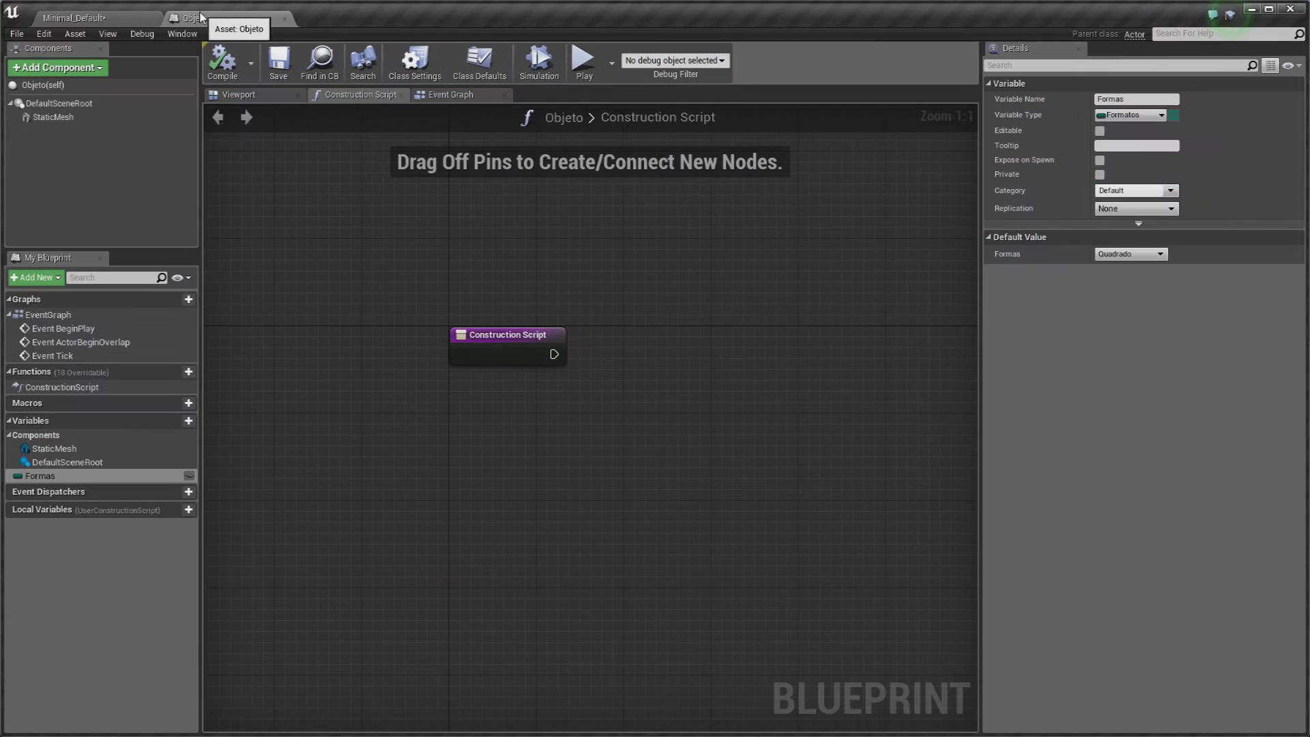
pyautogui.click(1100, 130)
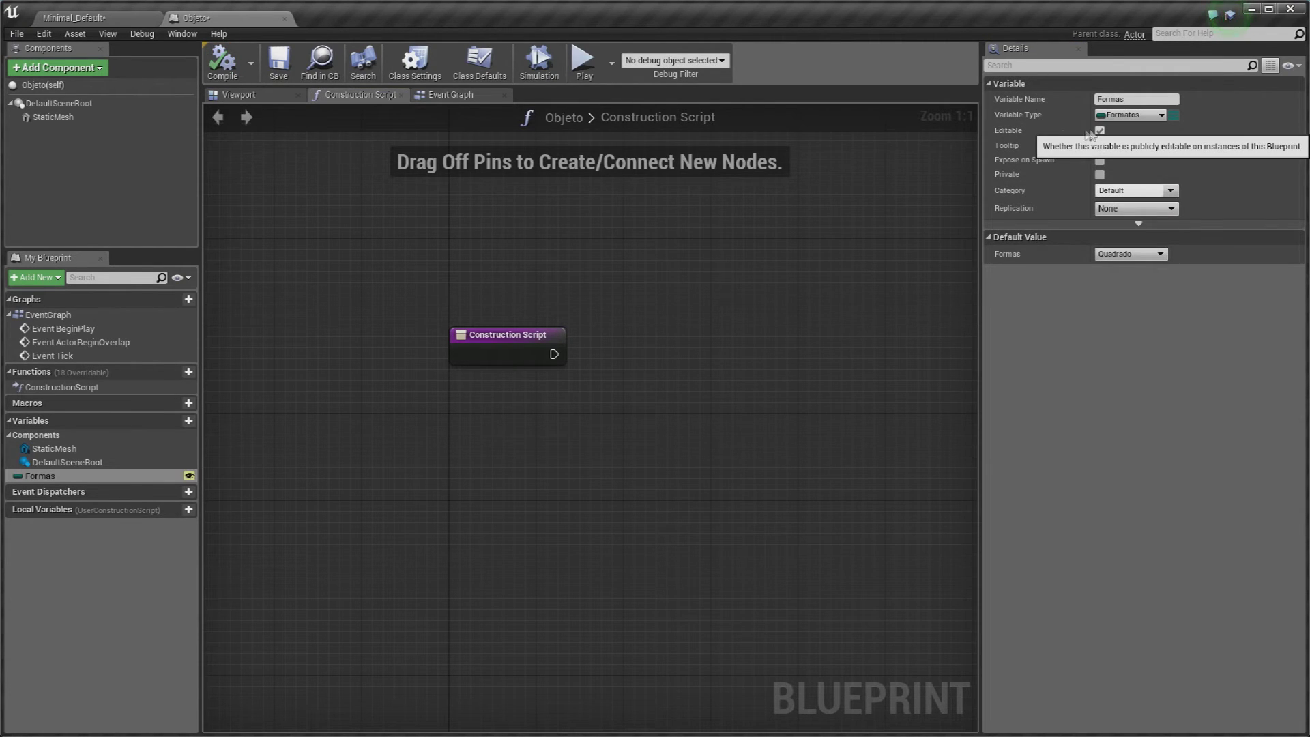
pyautogui.click(102, 476)
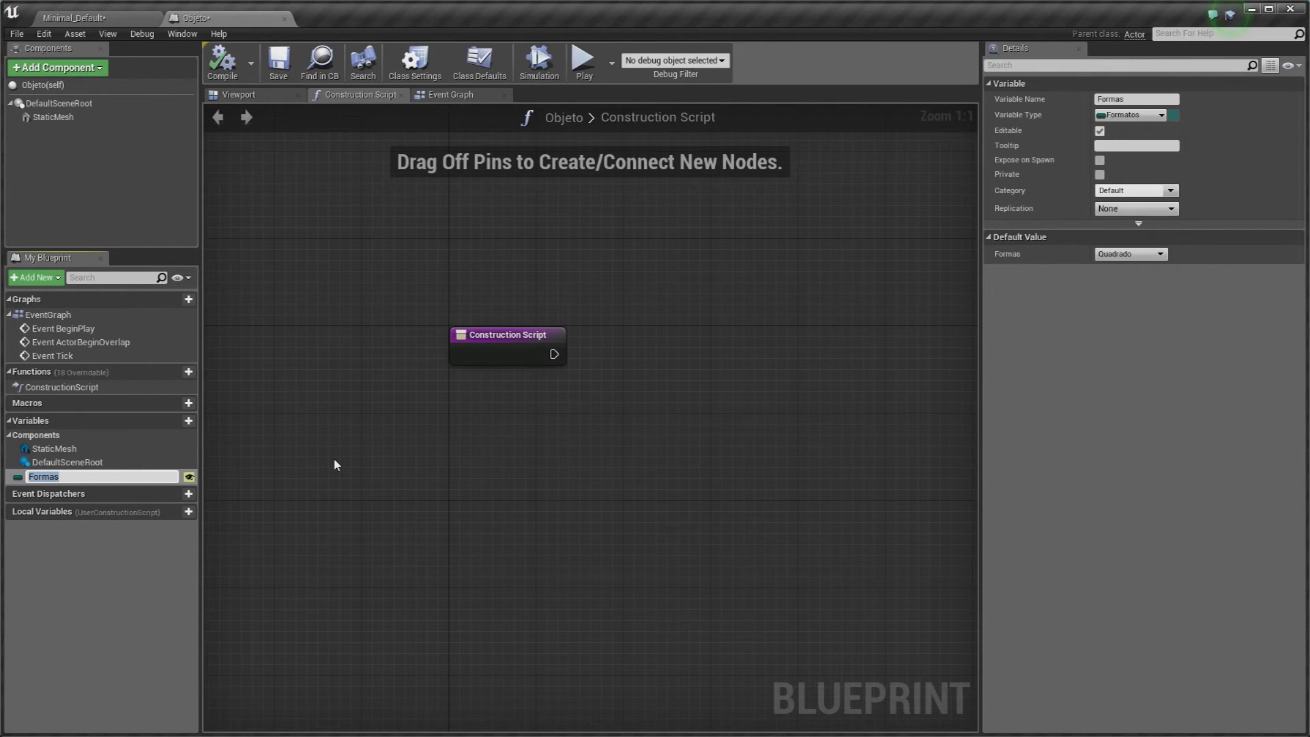
pyautogui.press('Return')
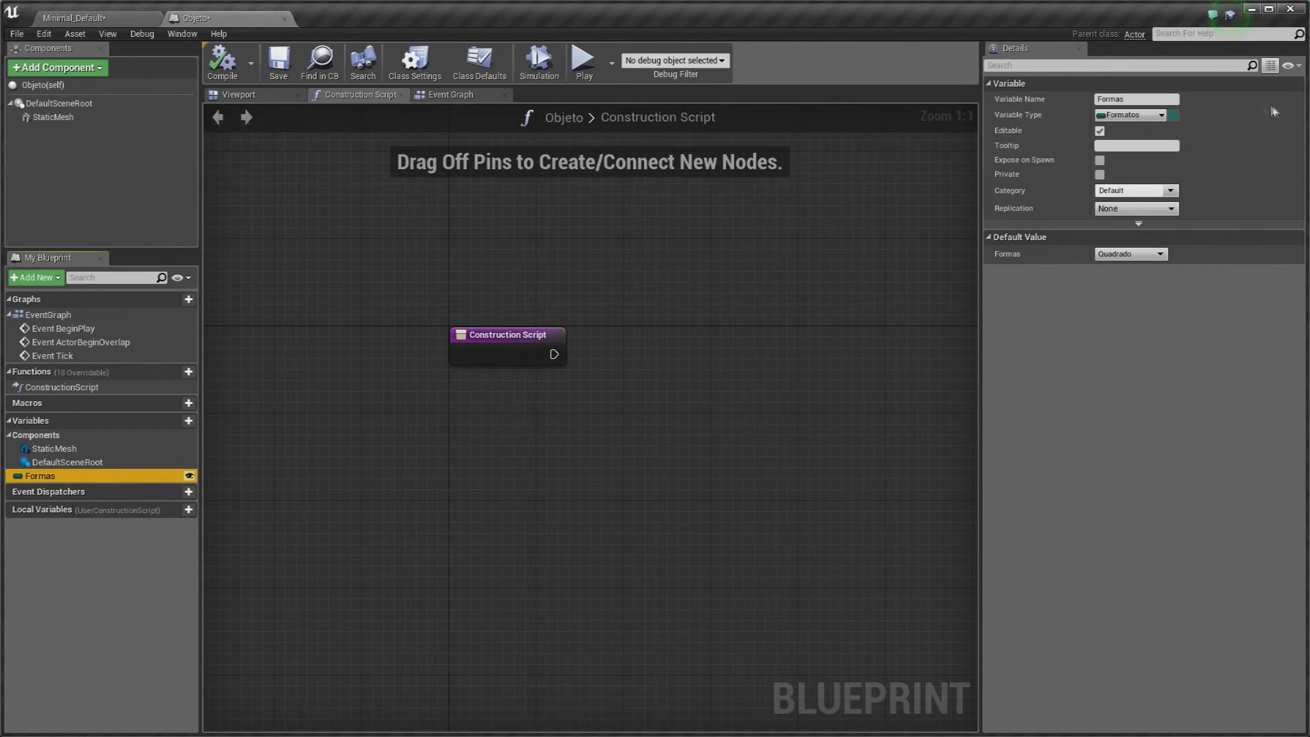
pyautogui.click(1100, 131)
pyautogui.click(1100, 131)
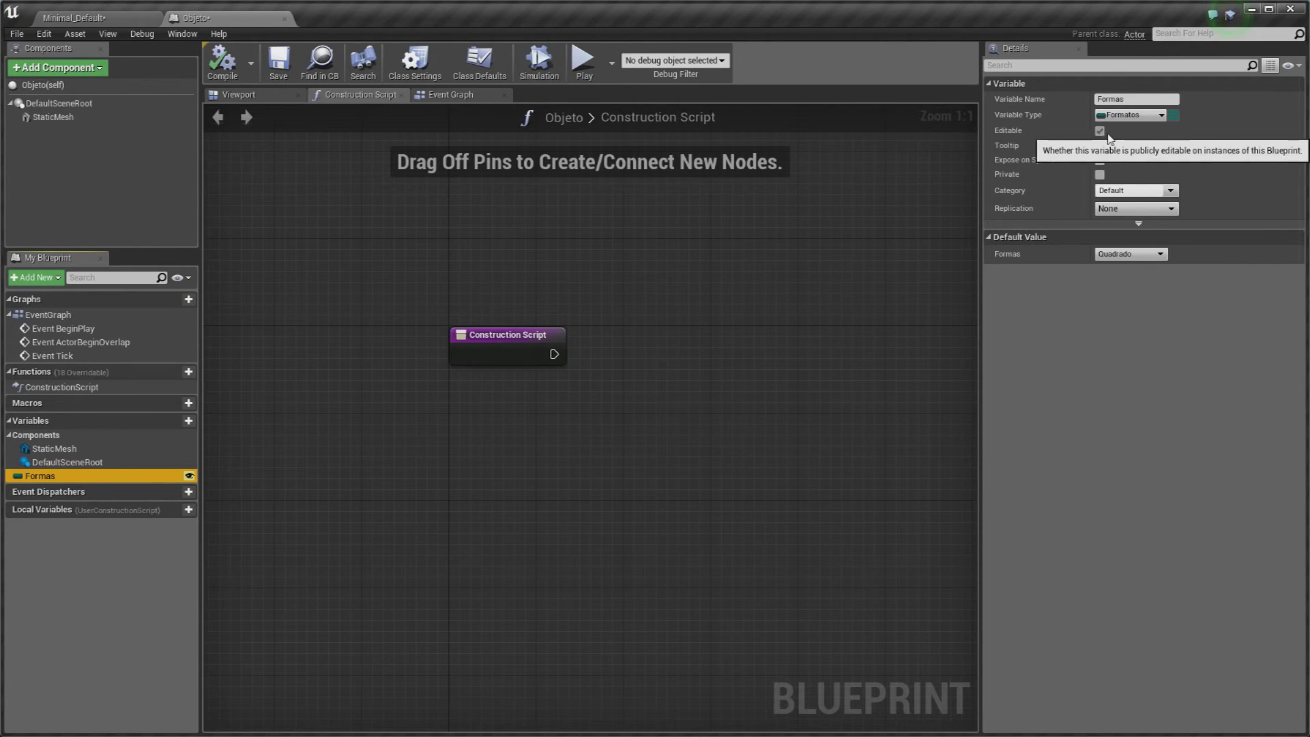
pyautogui.click(1100, 132)
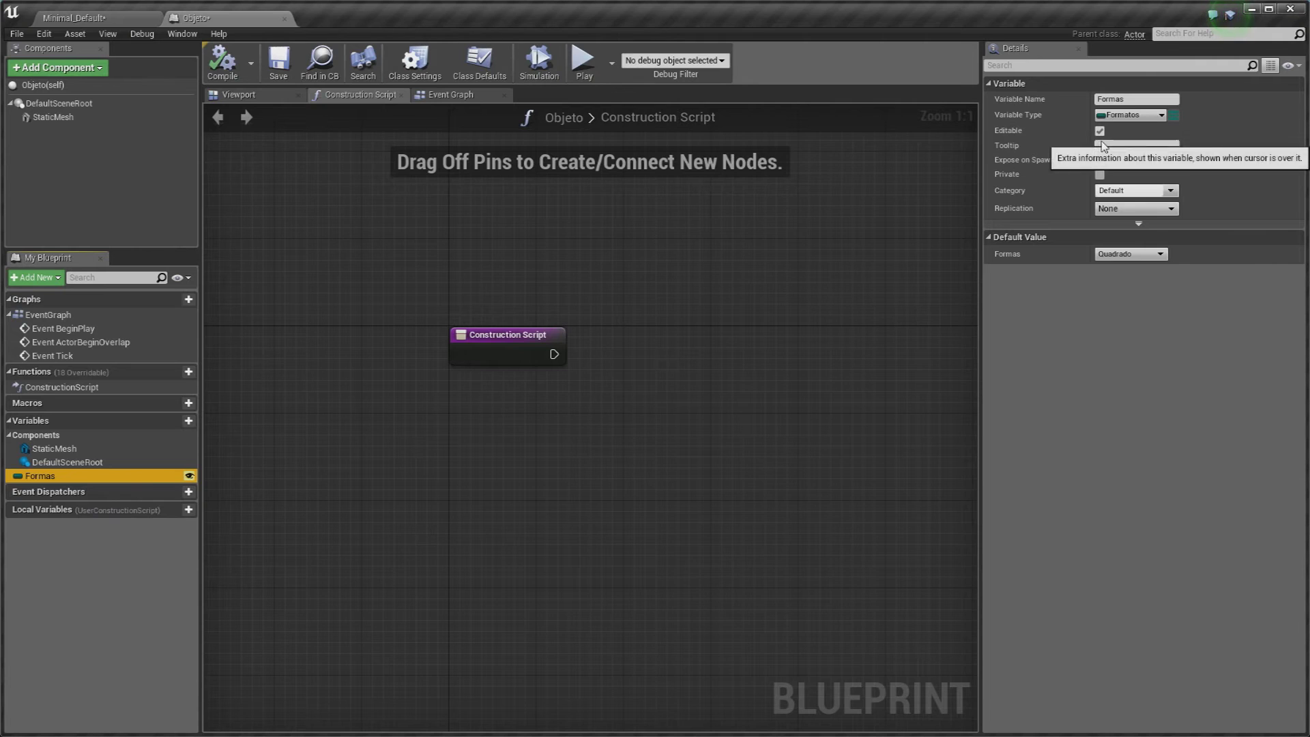
pyautogui.click(147, 18)
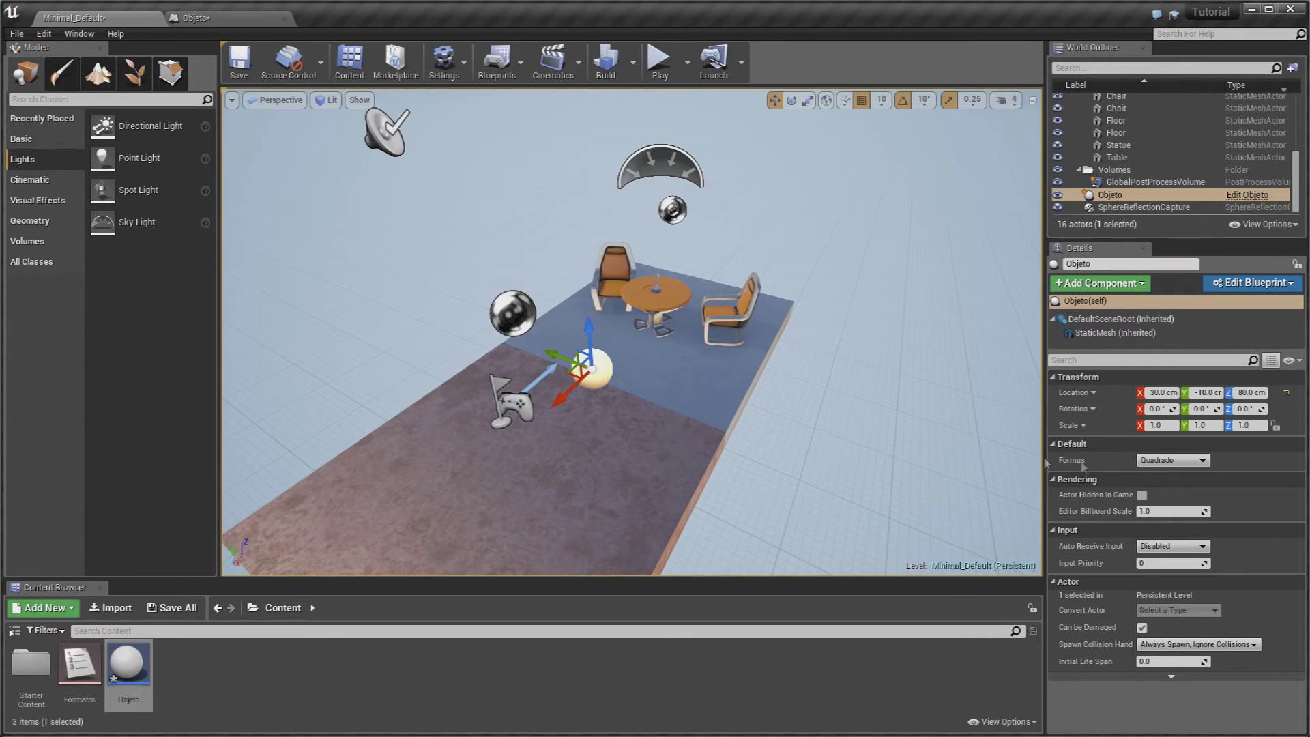
pyautogui.press('f')
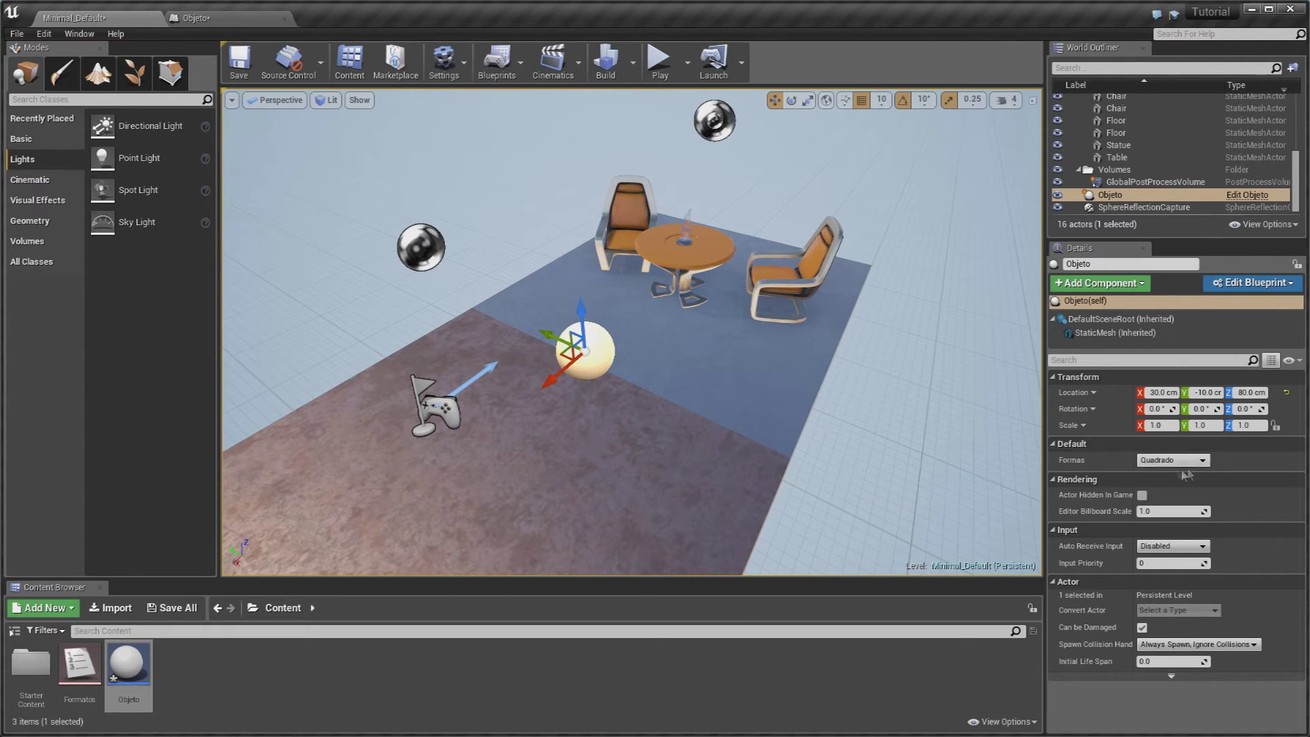
pyautogui.click(1180, 461)
pyautogui.click(1176, 471)
pyautogui.click(182, 21)
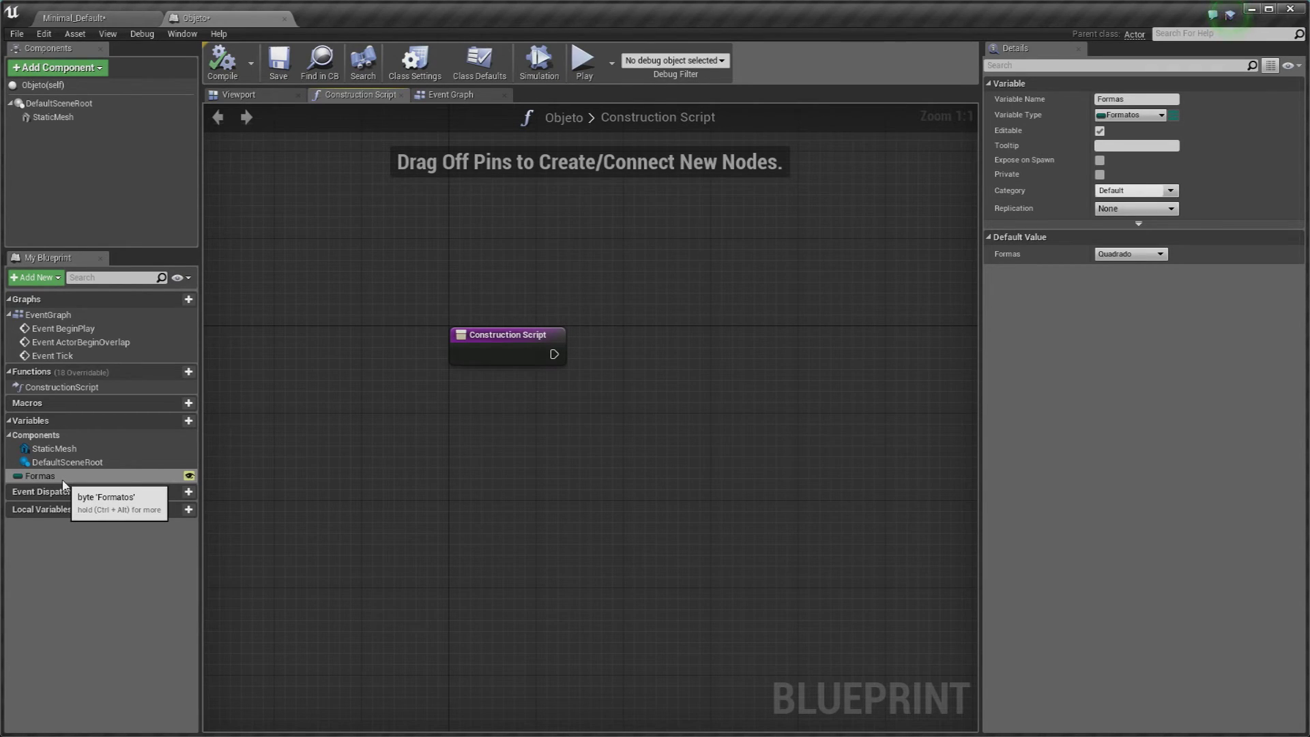
pyautogui.click(60, 19)
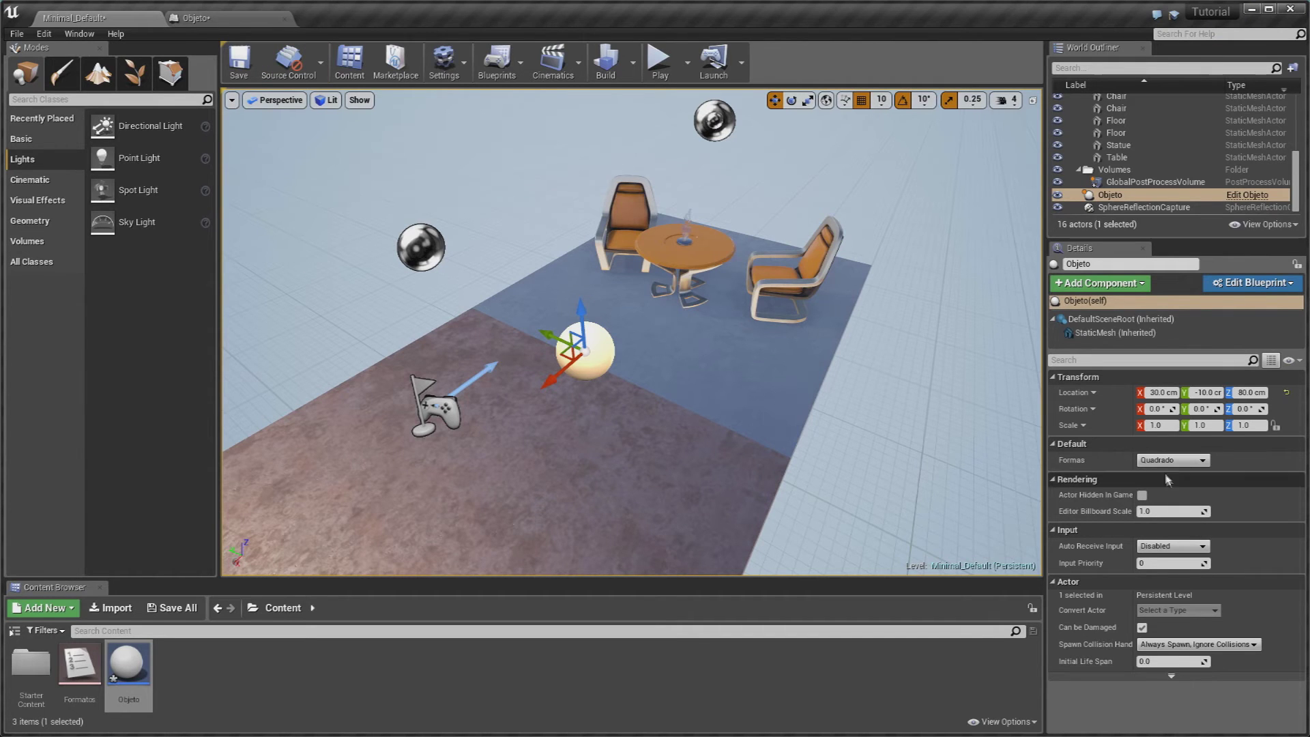
pyautogui.click(198, 18)
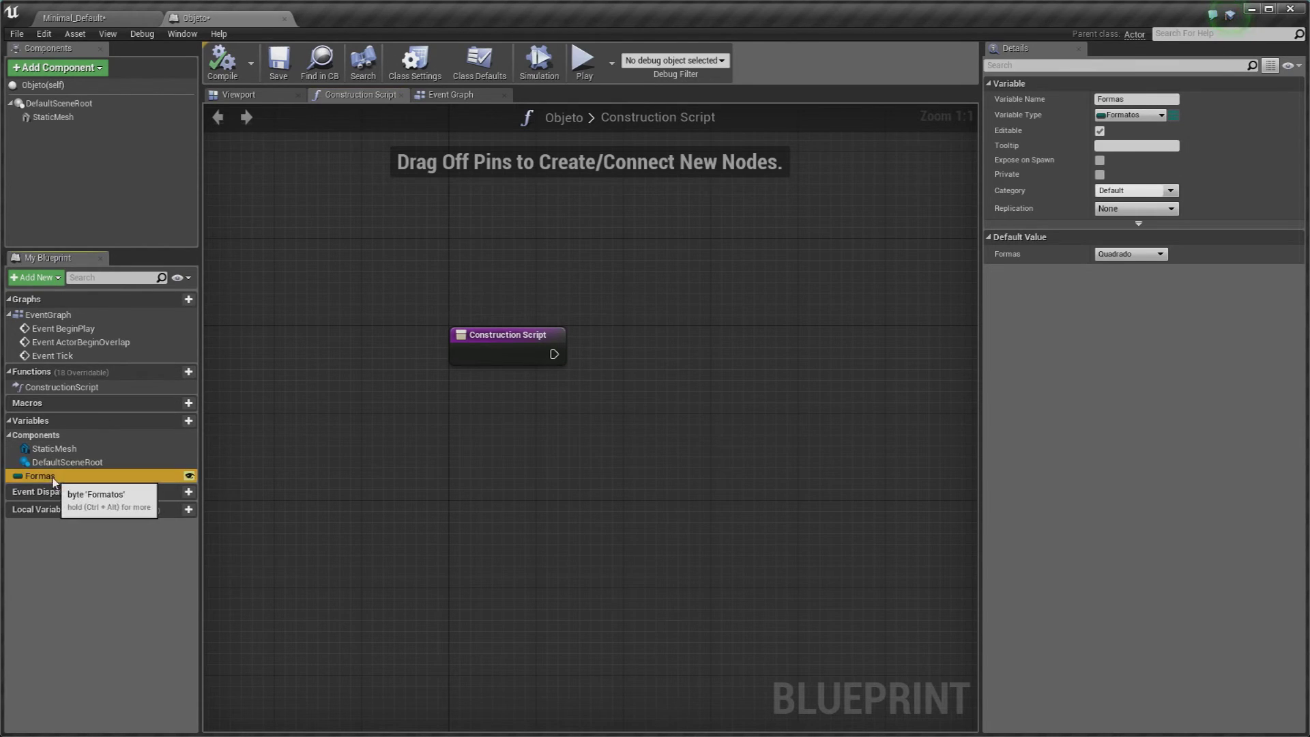
pyautogui.moveTo(52, 480); pyautogui.dragTo(621, 413)
# - Add a Switch on Formatos node driven by Formas after Construction Script, and compile
pyautogui.moveTo(621, 413); pyautogui.dragTo(536, 409, button='right')
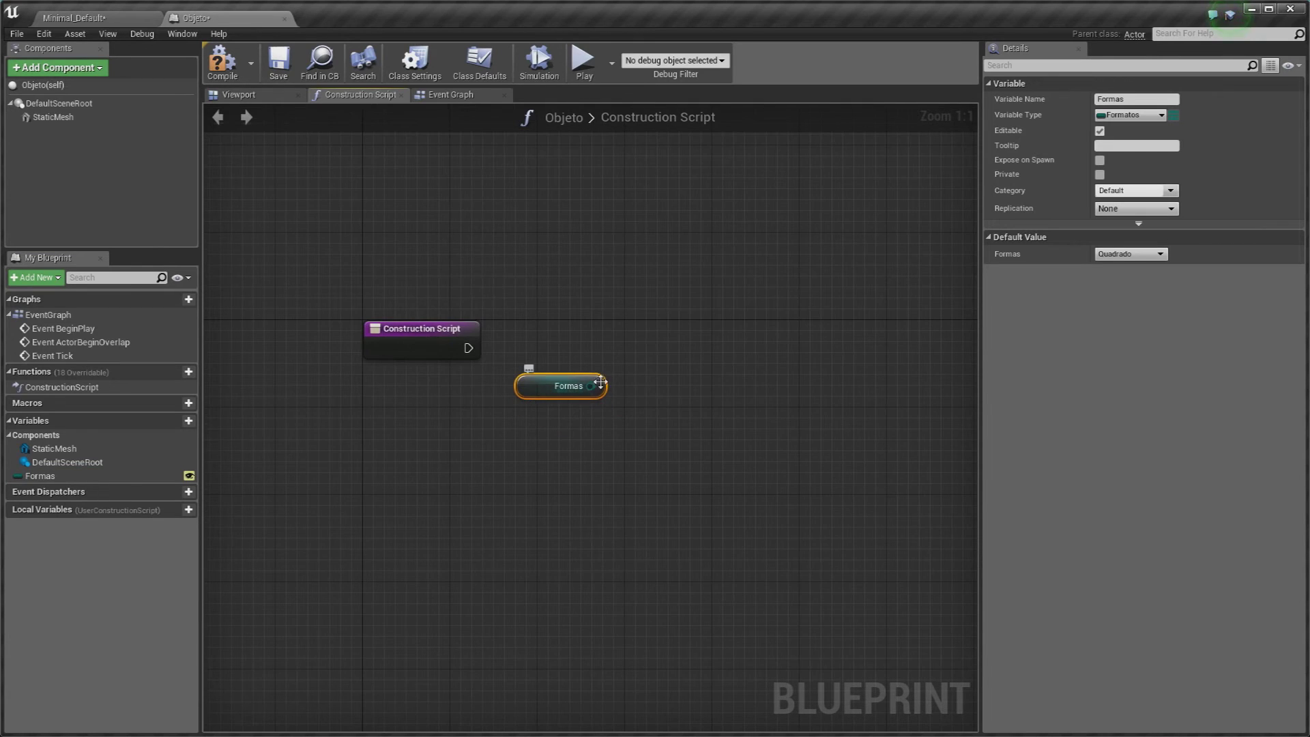
pyautogui.moveTo(591, 394); pyautogui.dragTo(615, 356)
pyautogui.write('sw')
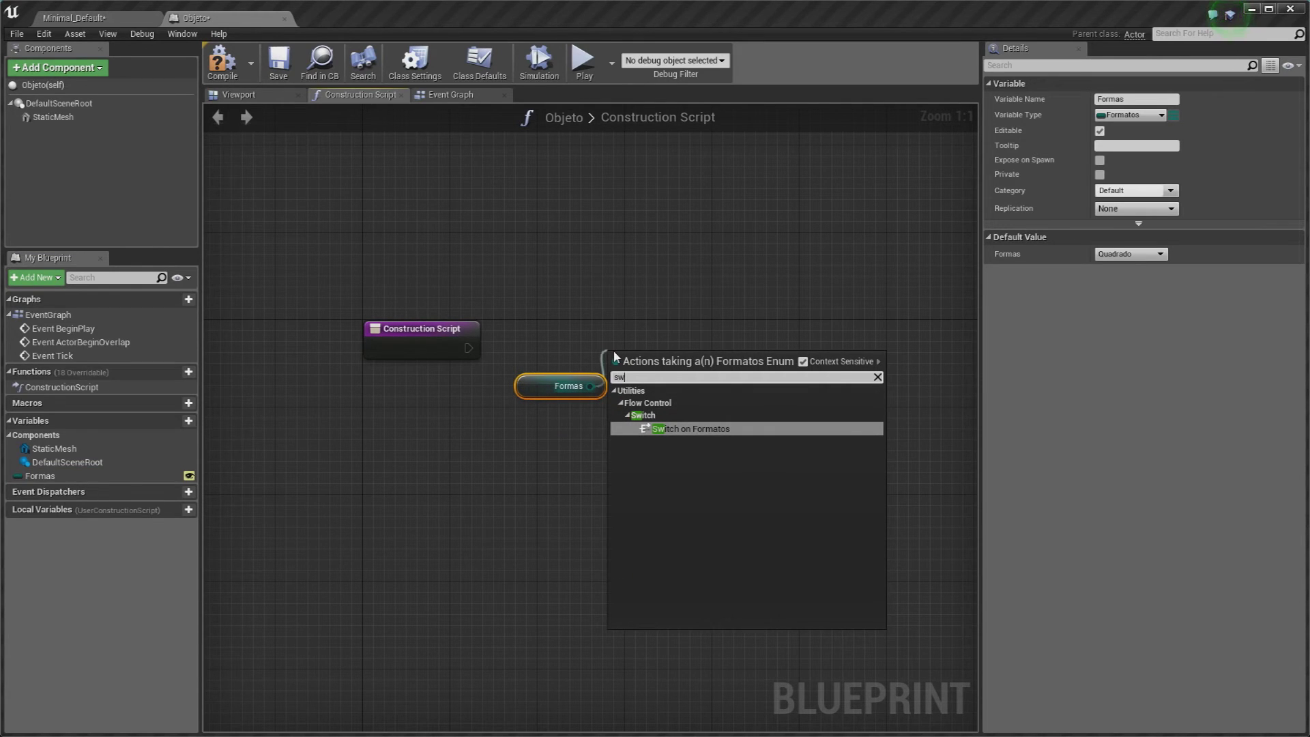
pyautogui.click(704, 429)
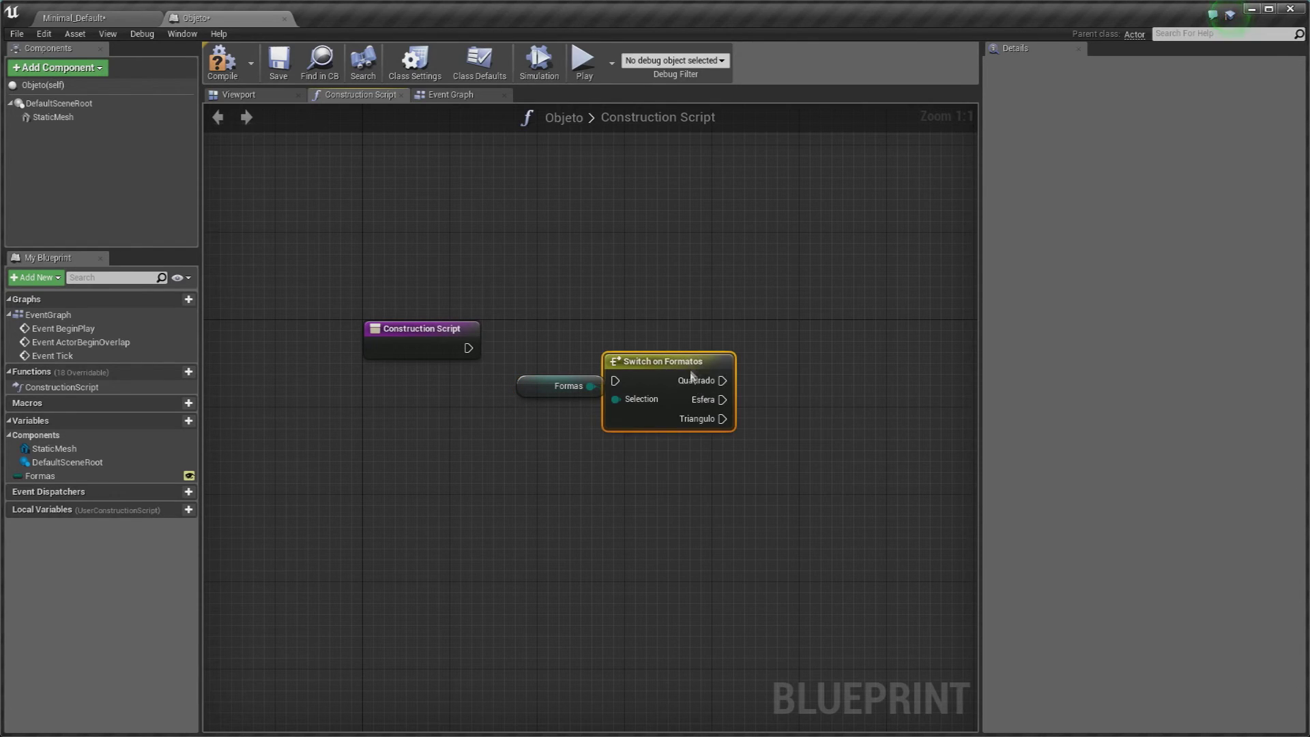
pyautogui.moveTo(704, 429); pyautogui.dragTo(726, 396)
pyautogui.moveTo(466, 347); pyautogui.dragTo(637, 348)
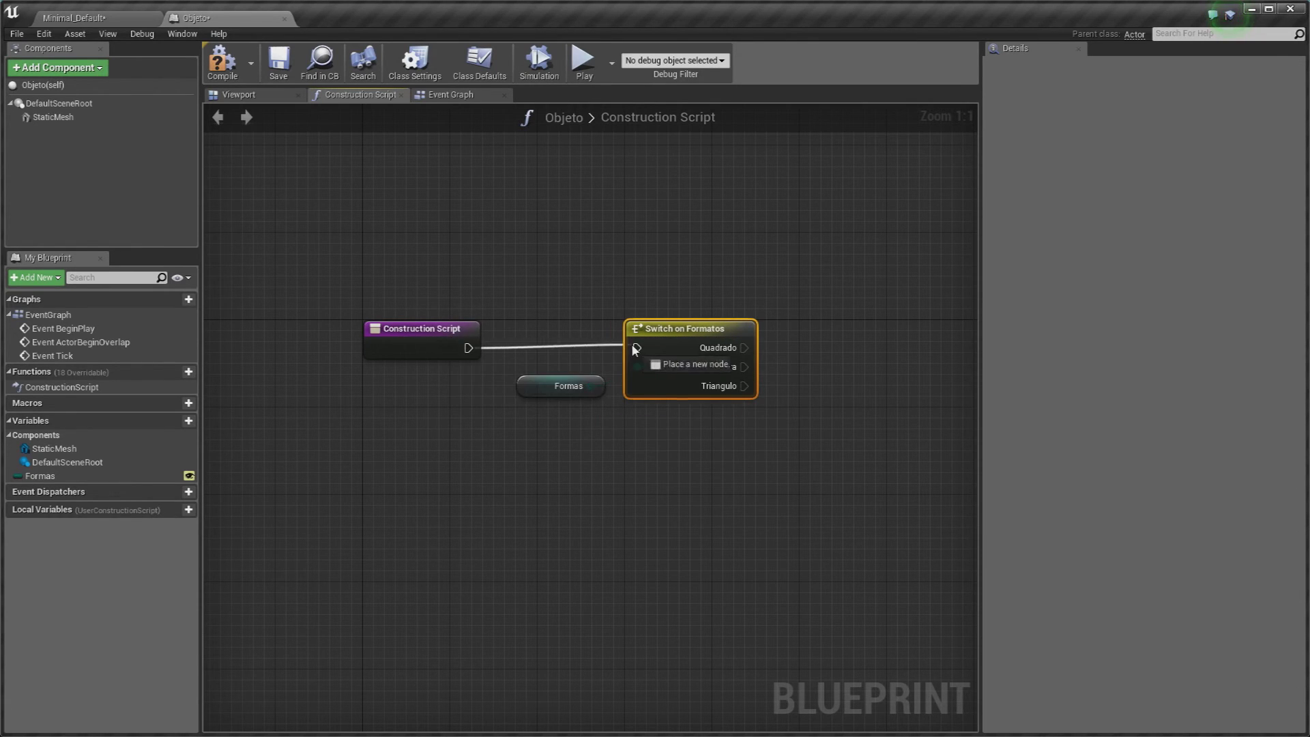
pyautogui.moveTo(779, 426); pyautogui.dragTo(705, 418, button='right')
pyautogui.moveTo(503, 377); pyautogui.dragTo(497, 369)
pyautogui.click(483, 412)
pyautogui.click(222, 62)
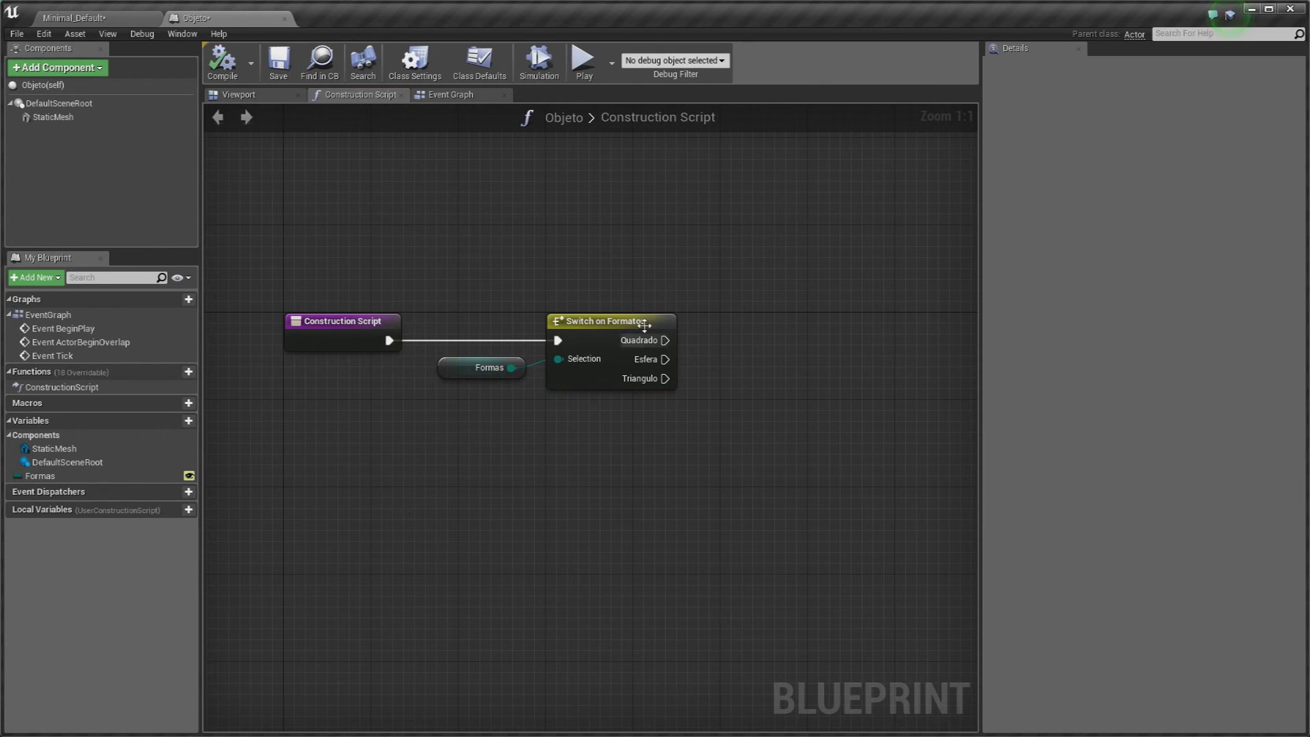
# - Add a Static Mesh getter and three stacked Set Static Mesh nodes
pyautogui.moveTo(696, 380); pyautogui.dragTo(581, 394, button='right')
pyautogui.moveTo(53, 117)
pyautogui.mouseDown()
pyautogui.moveTo(679, 359)
pyautogui.moveTo(736, 300)
pyautogui.mouseUp()
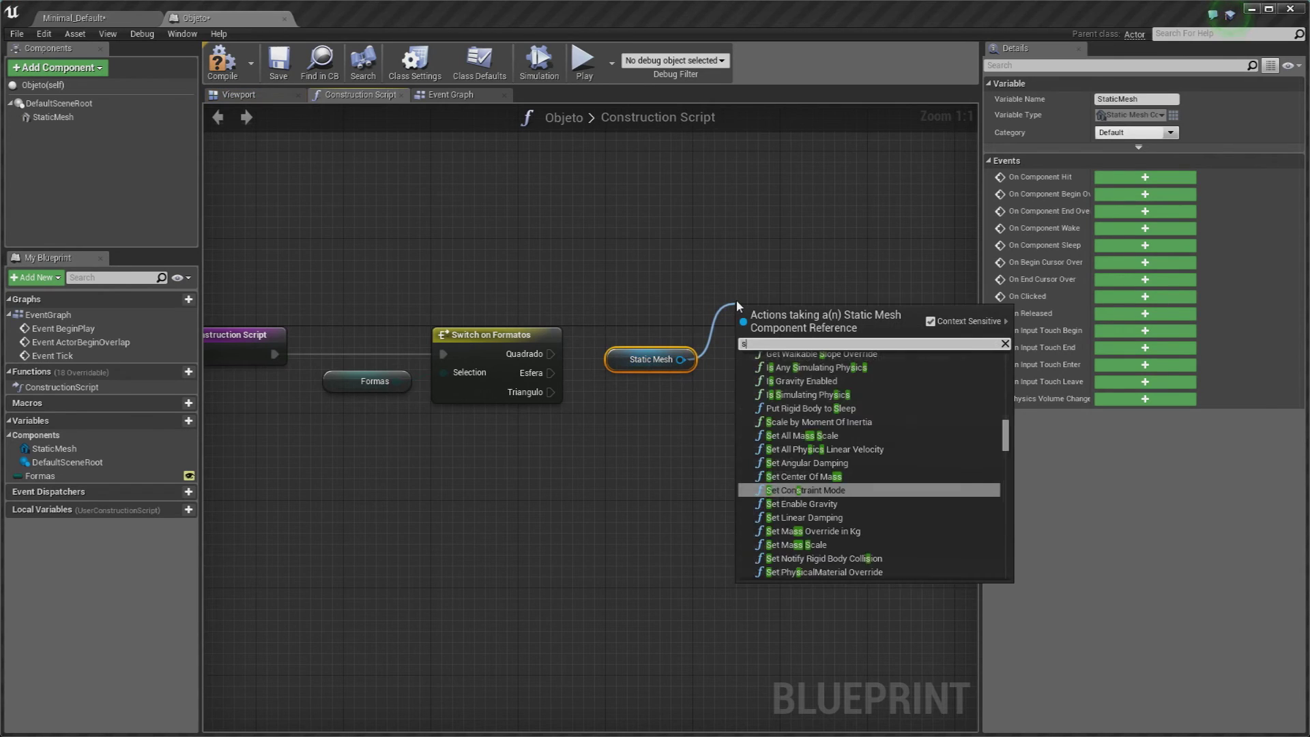
pyautogui.write('set stai')
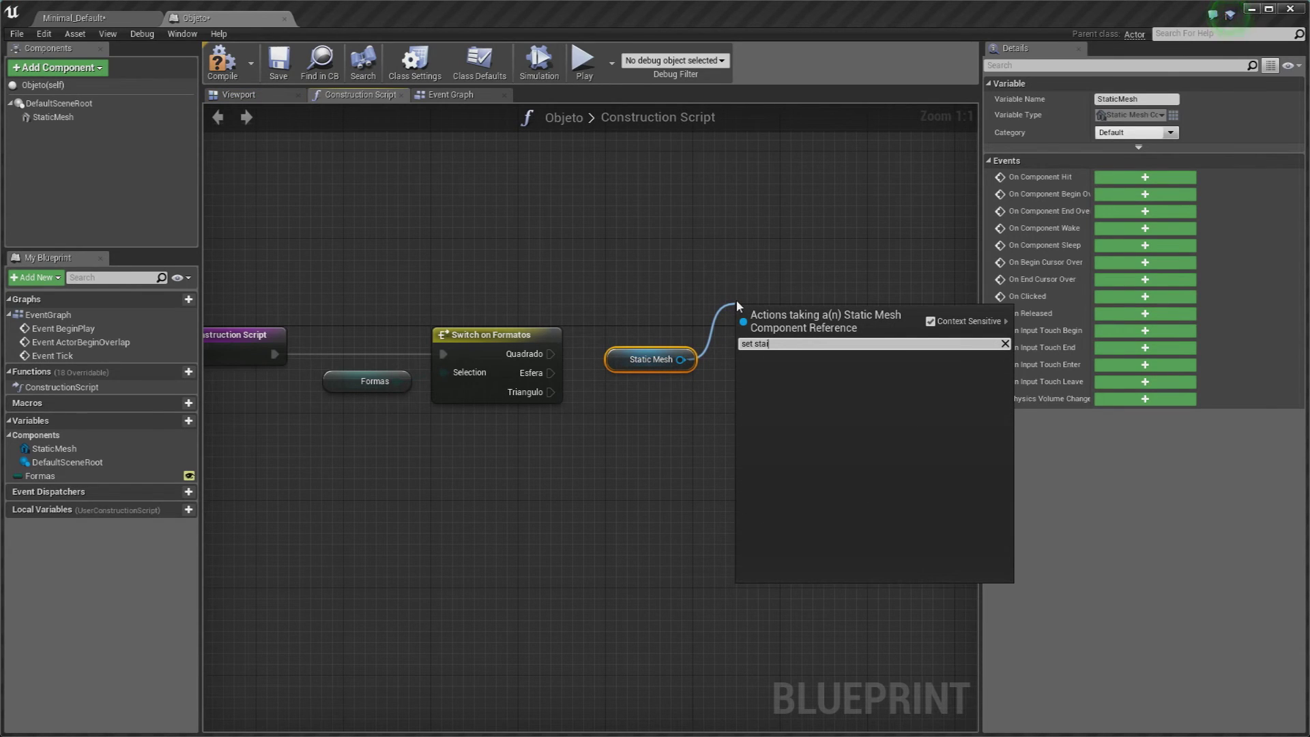
pyautogui.click(858, 413)
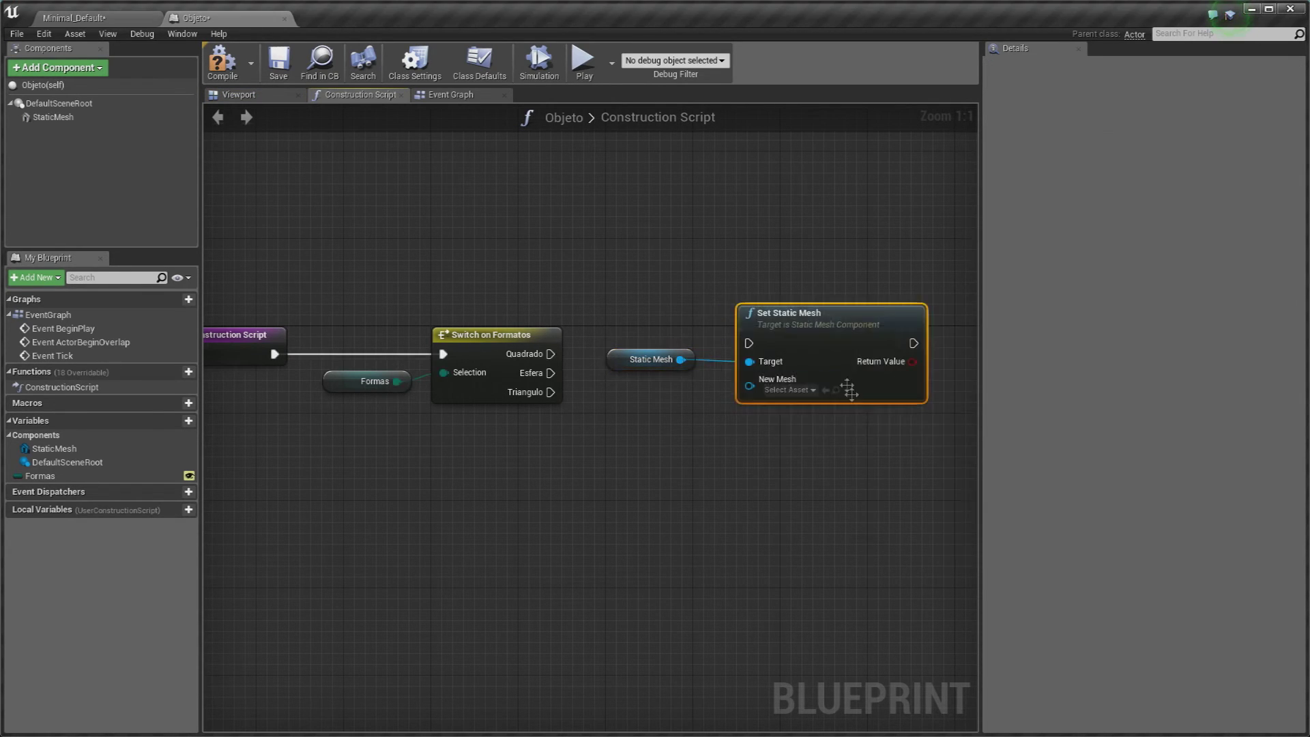
pyautogui.moveTo(848, 389); pyautogui.dragTo(769, 406, button='right')
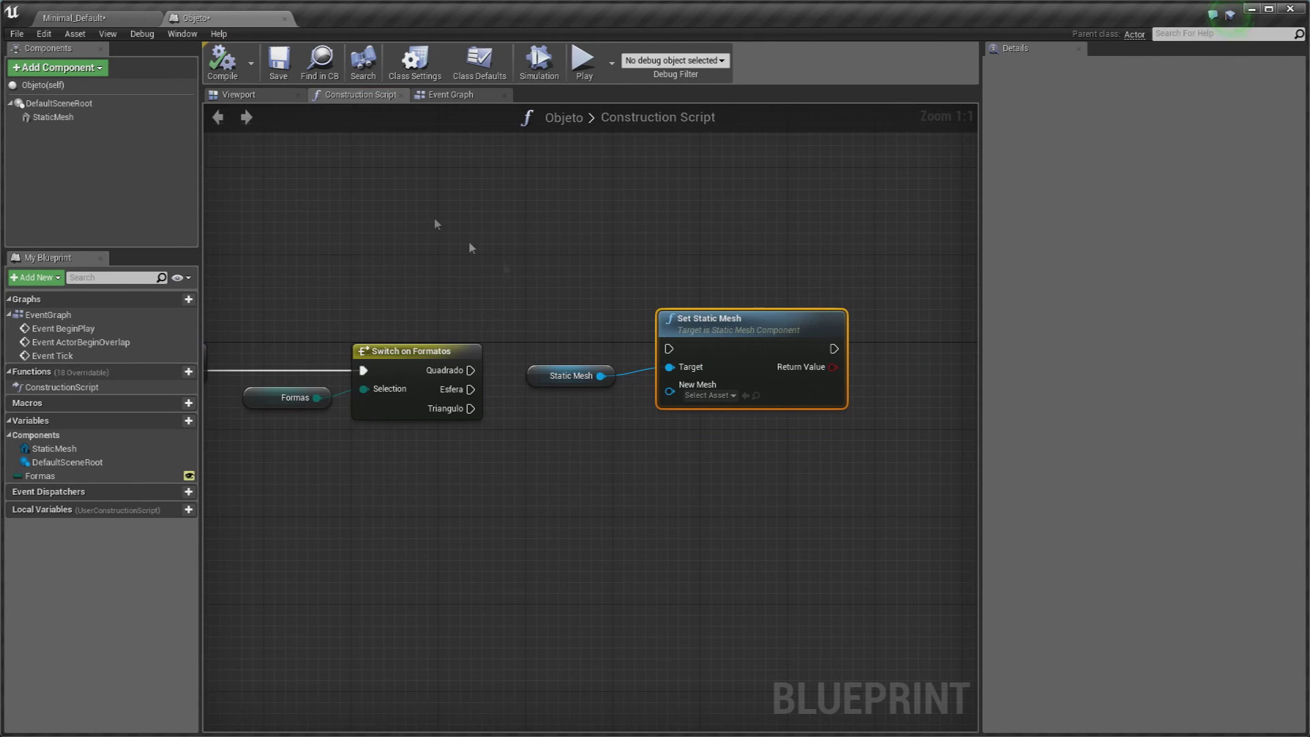
pyautogui.moveTo(690, 327); pyautogui.dragTo(665, 248, button='right')
pyautogui.hotkey('ctrl', 'w')
pyautogui.moveTo(781, 295); pyautogui.dragTo(692, 353)
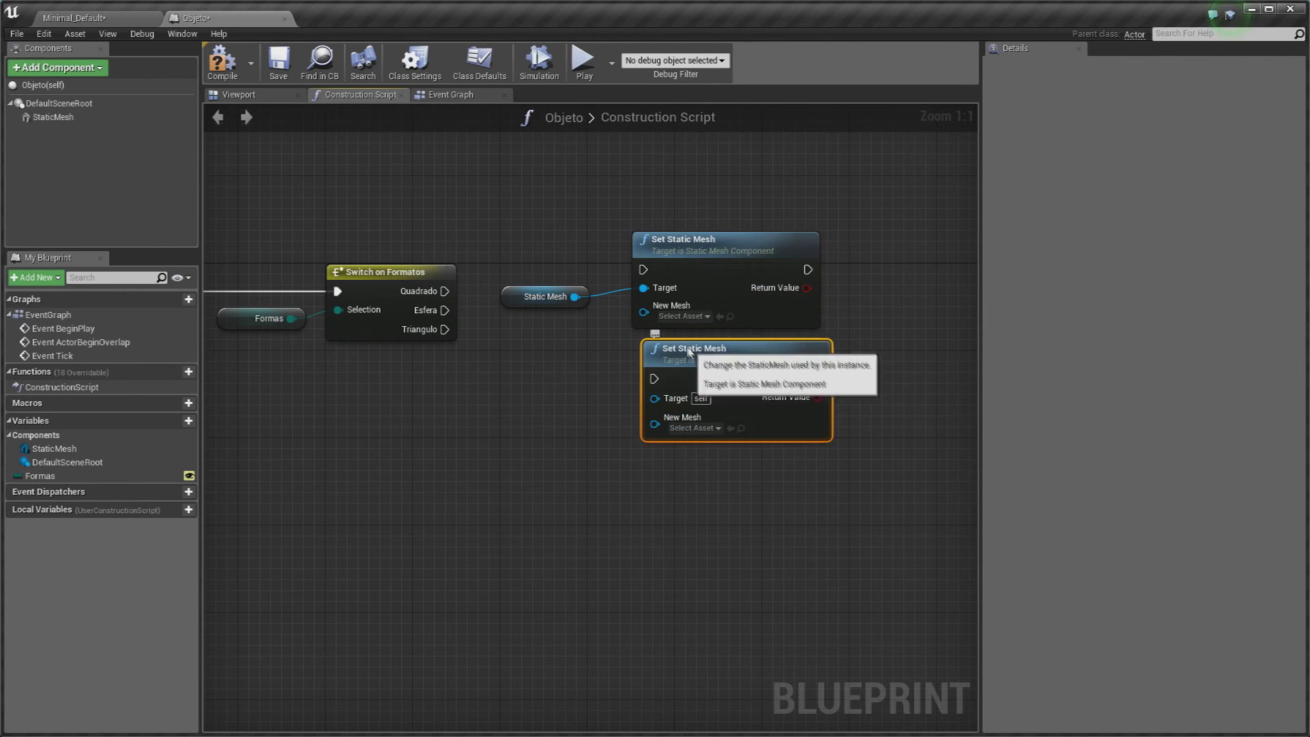
pyautogui.moveTo(692, 353); pyautogui.dragTo(681, 299, button='right')
pyautogui.hotkey('ctrl', 'w')
pyautogui.moveTo(779, 332); pyautogui.dragTo(669, 400)
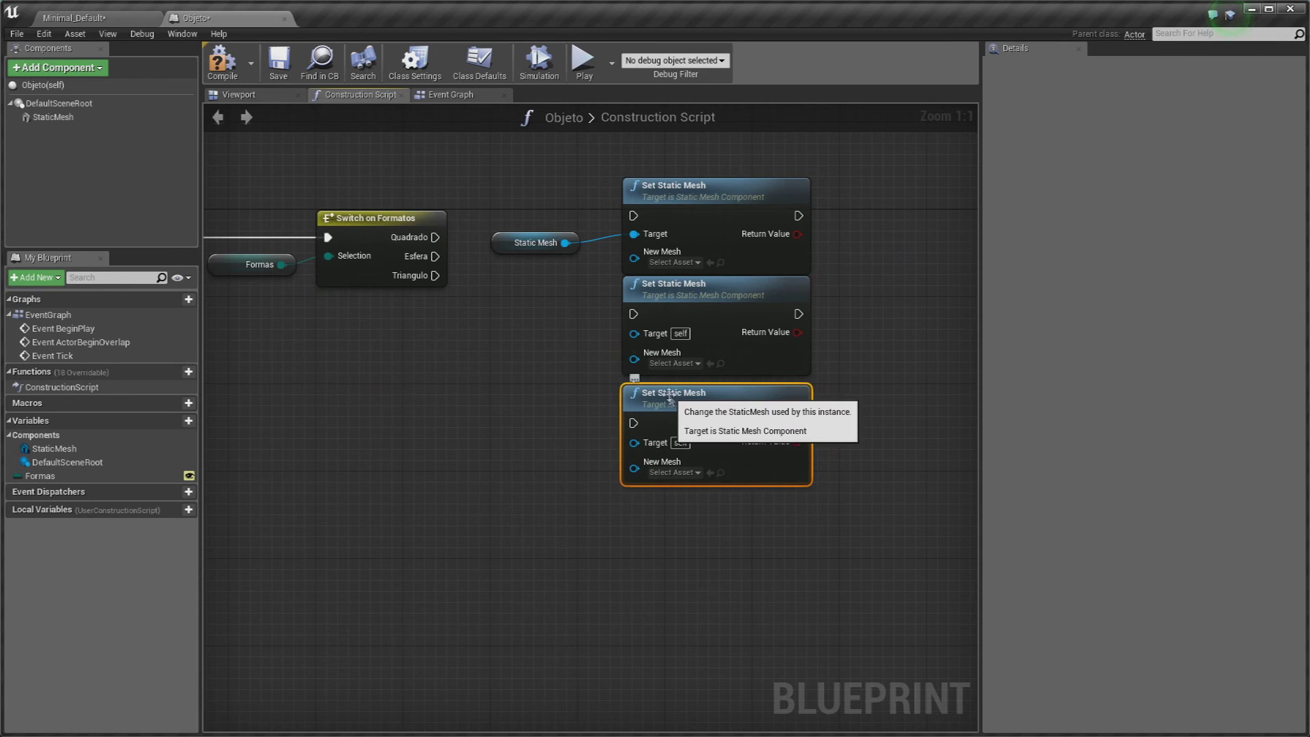
# - Wire Static Mesh into each node's Target and connect the Quadrado, Esfera and Triangulo cases
pyautogui.moveTo(525, 242)
pyautogui.mouseDown()
pyautogui.moveTo(515, 275)
pyautogui.moveTo(634, 333)
pyautogui.mouseUp()
pyautogui.moveTo(634, 442); pyautogui.dragTo(552, 285)
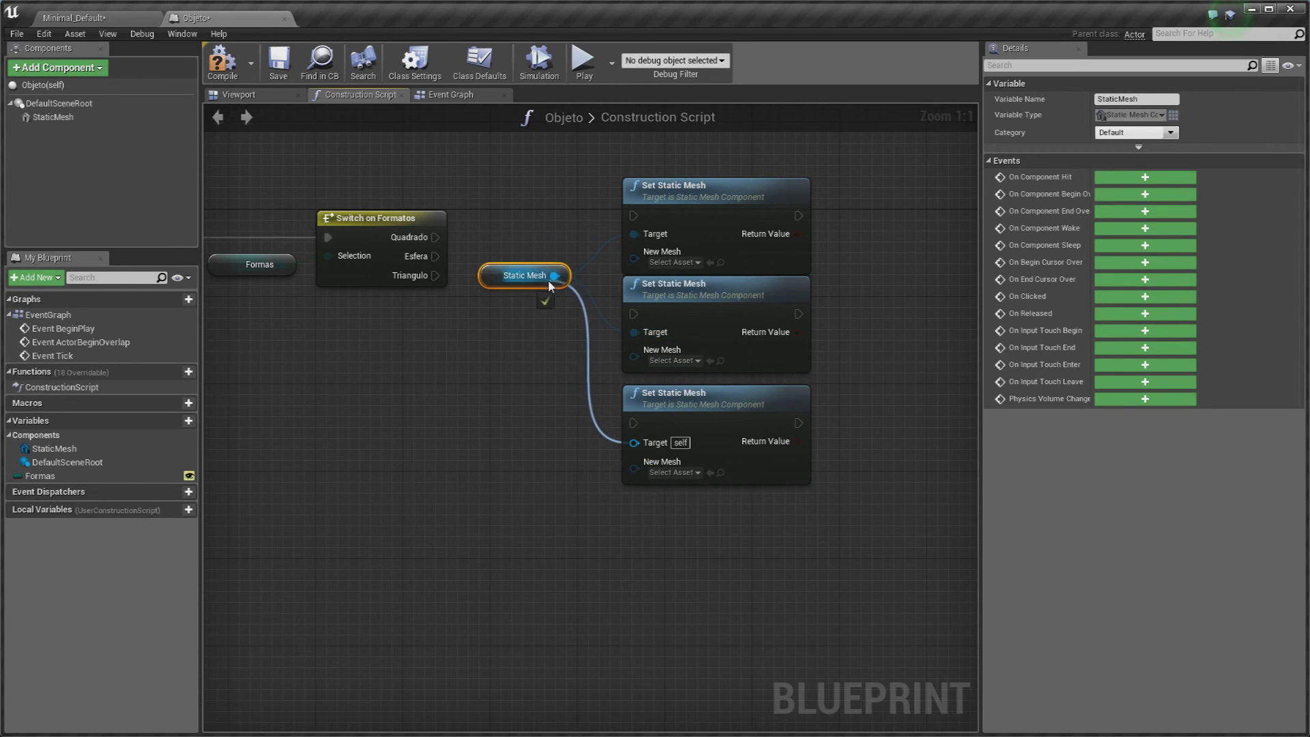
pyautogui.moveTo(434, 237); pyautogui.dragTo(632, 217)
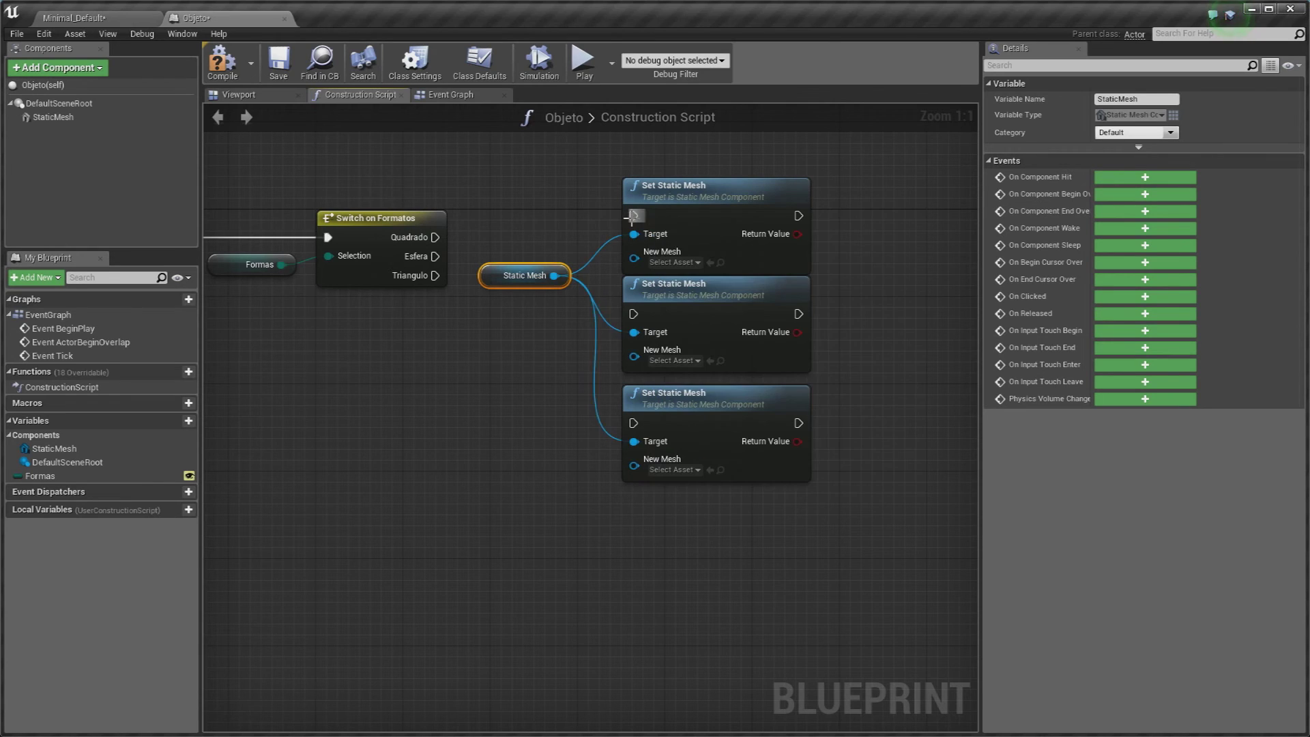
pyautogui.moveTo(434, 256); pyautogui.dragTo(634, 314)
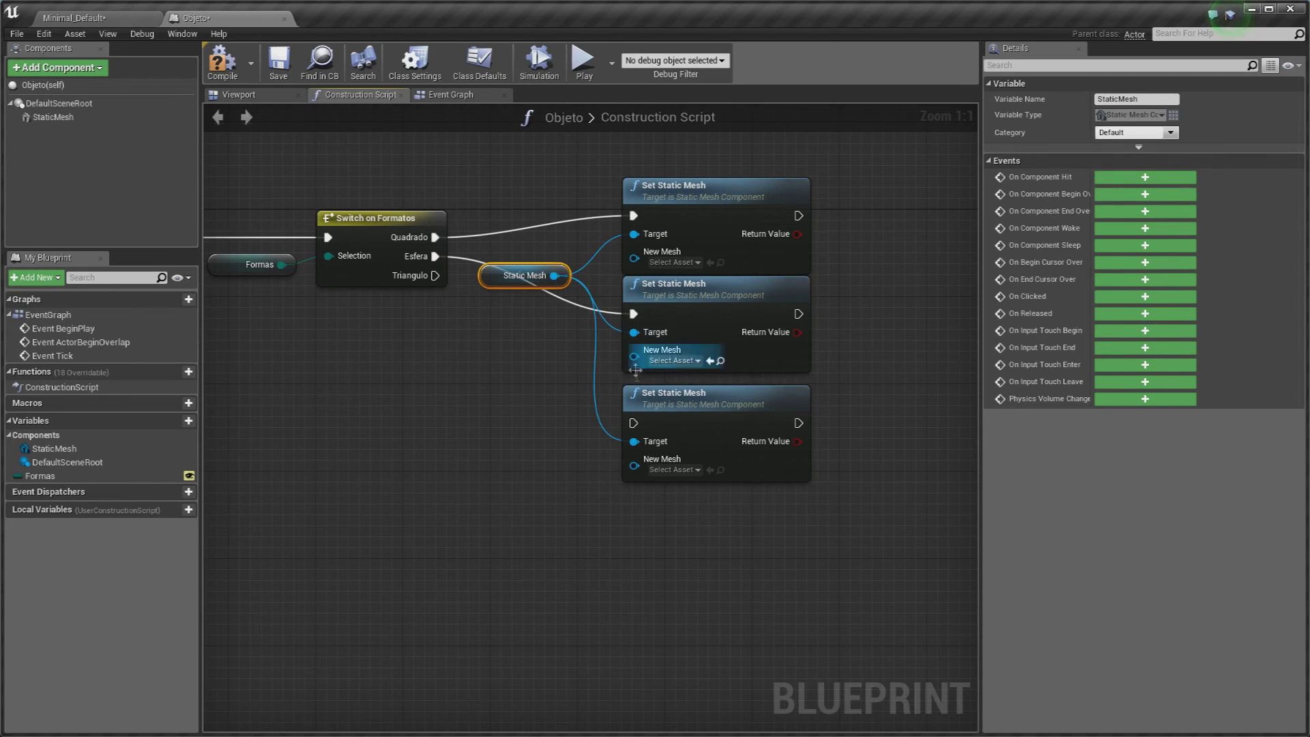
pyautogui.moveTo(634, 423); pyautogui.dragTo(435, 275)
pyautogui.click(314, 164)
# - Assign Shape_Cube from StarterContent/Shapes to the first Set Static Mesh node's New Mesh
pyautogui.click(222, 65)
pyautogui.click(74, 18)
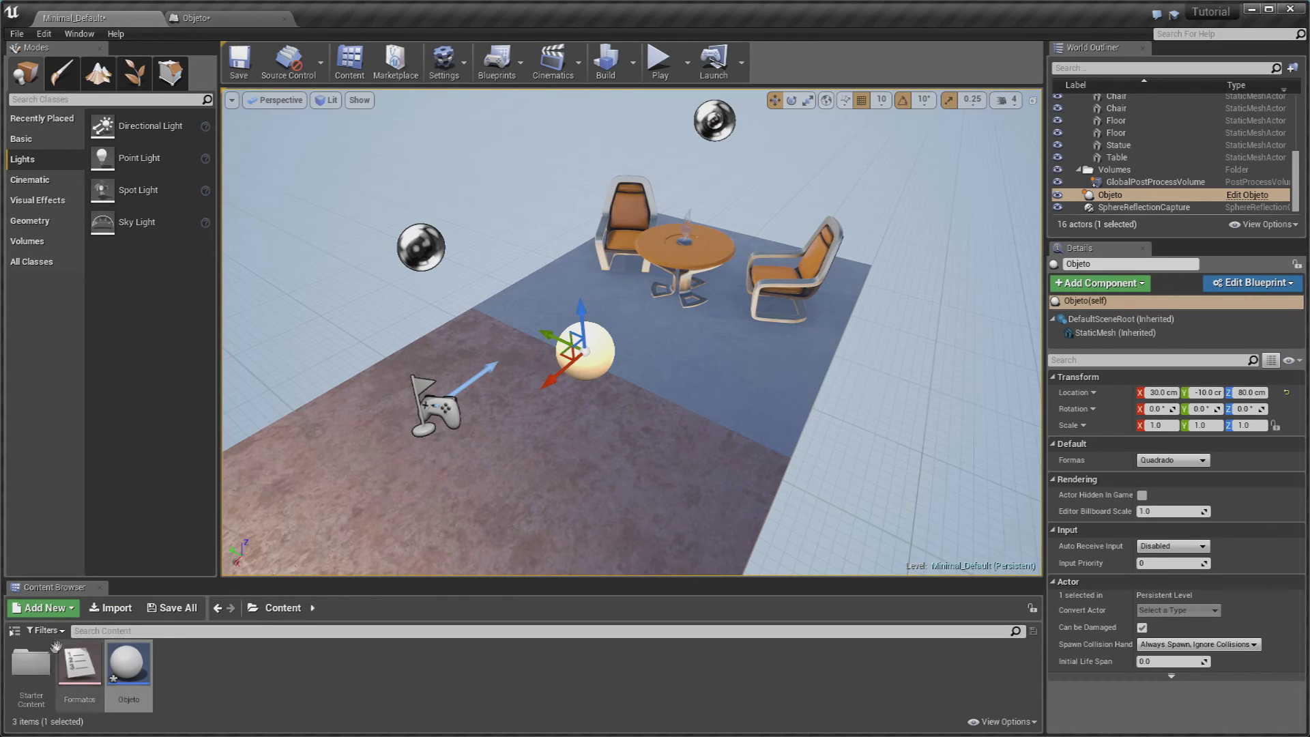
pyautogui.doubleClick(31, 660)
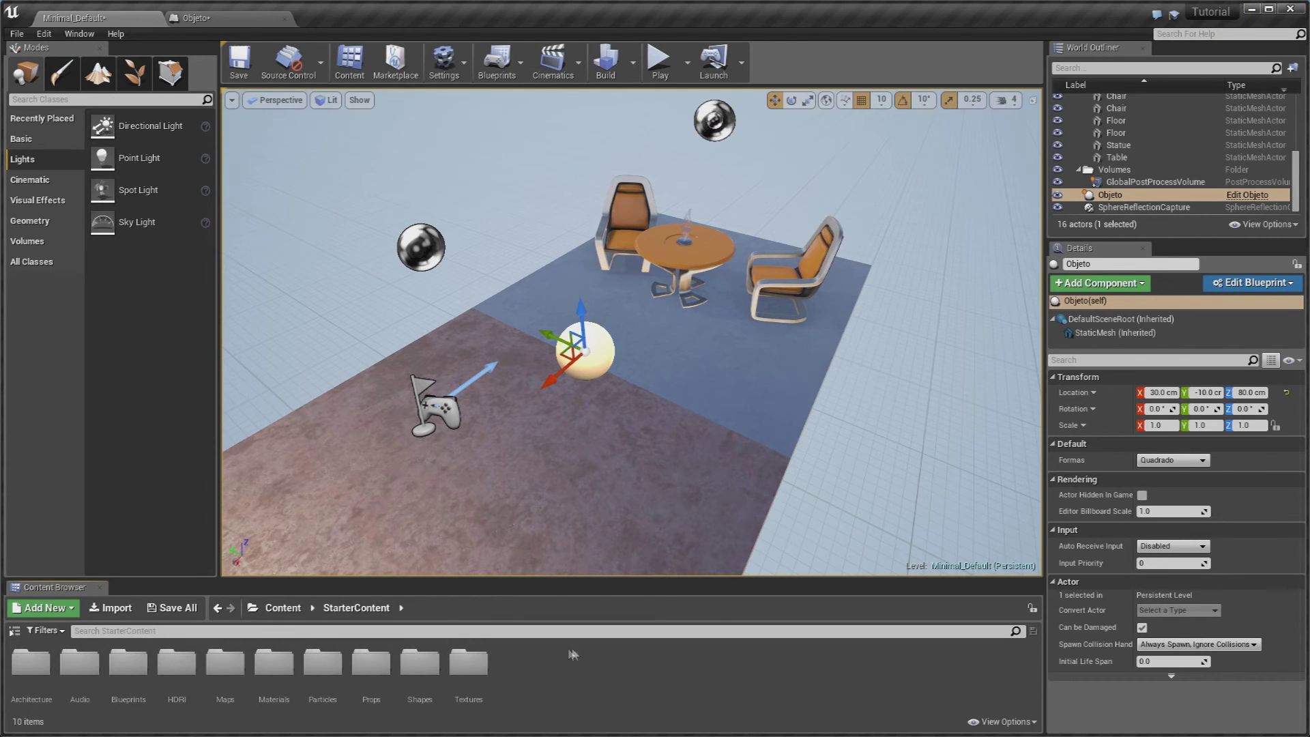
pyautogui.scroll(-3, 631, 341)
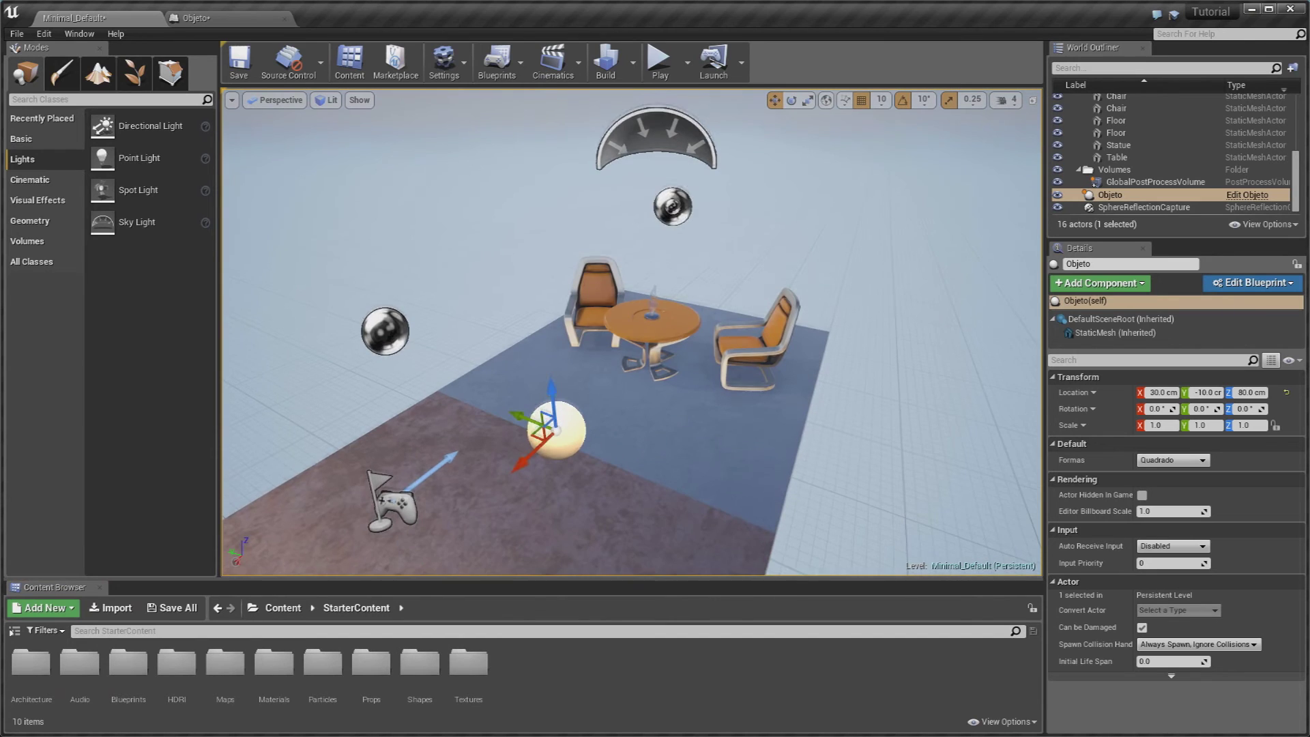
pyautogui.doubleClick(420, 672)
pyautogui.click(80, 665)
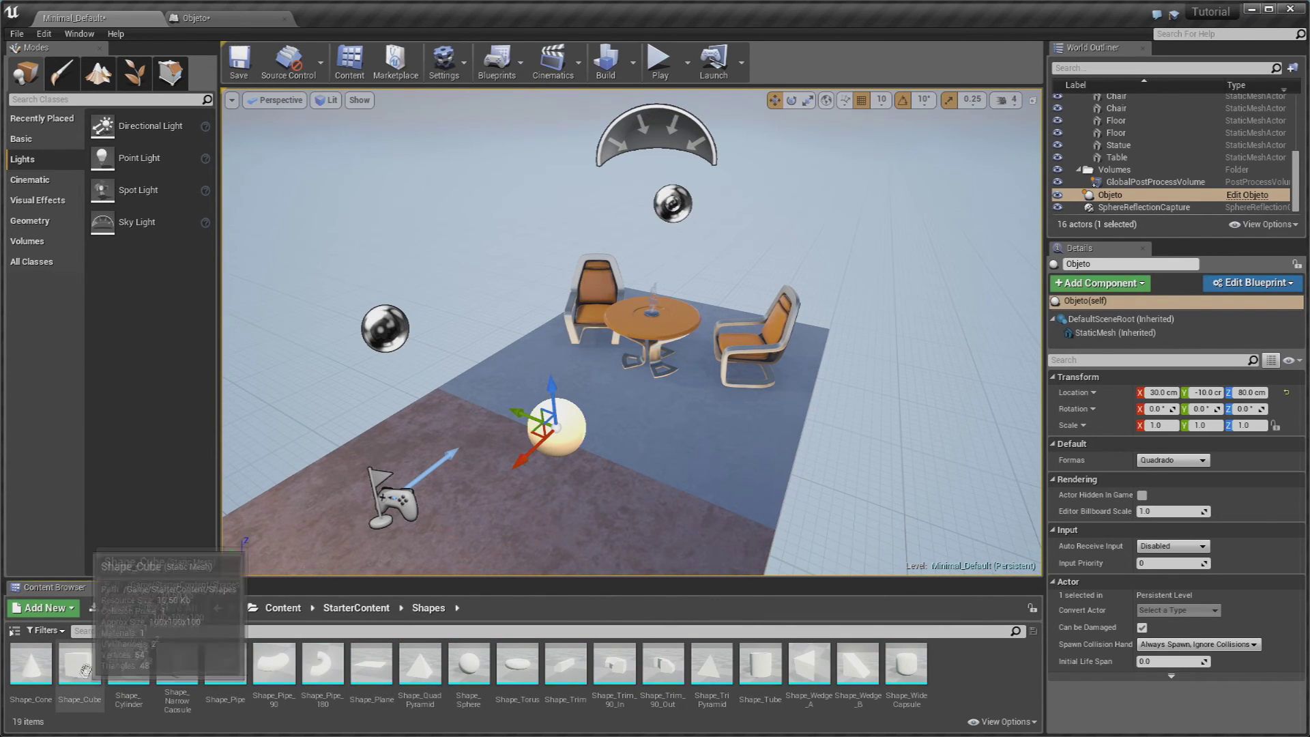
pyautogui.click(217, 19)
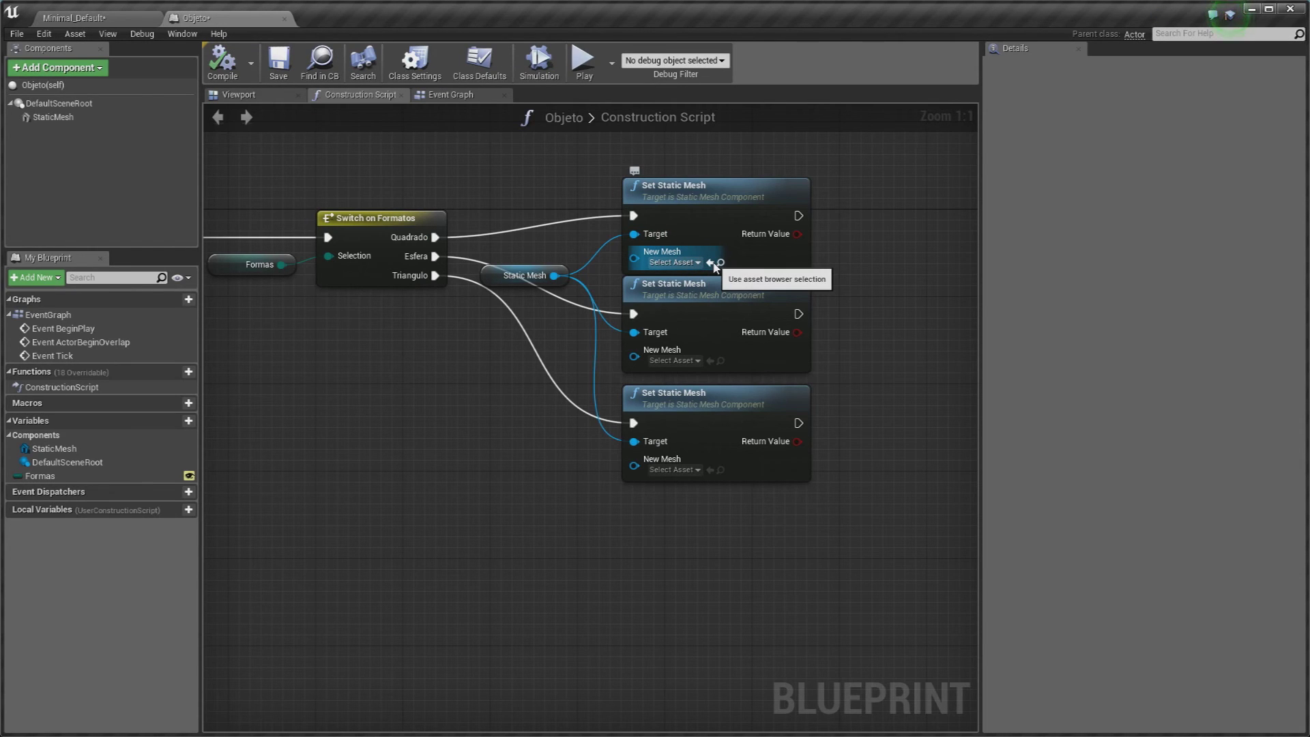
pyautogui.click(711, 263)
pyautogui.click(128, 15)
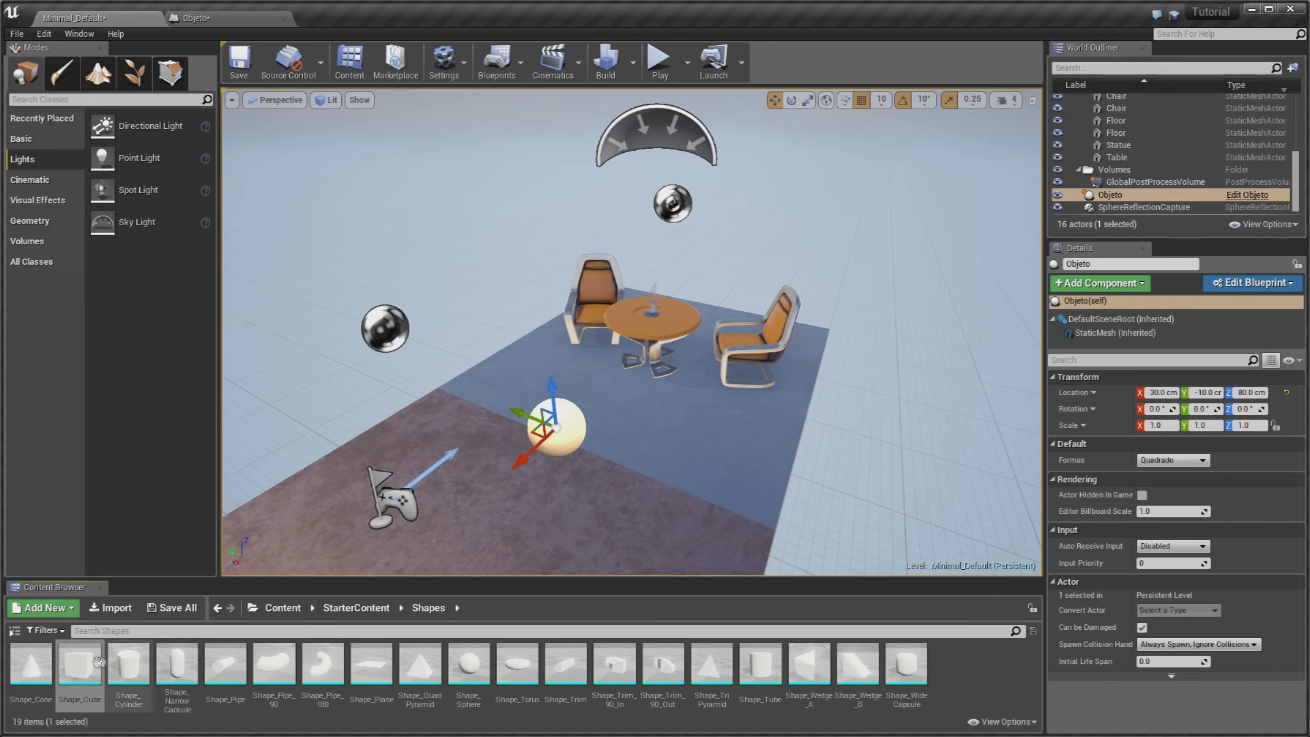
pyautogui.click(197, 16)
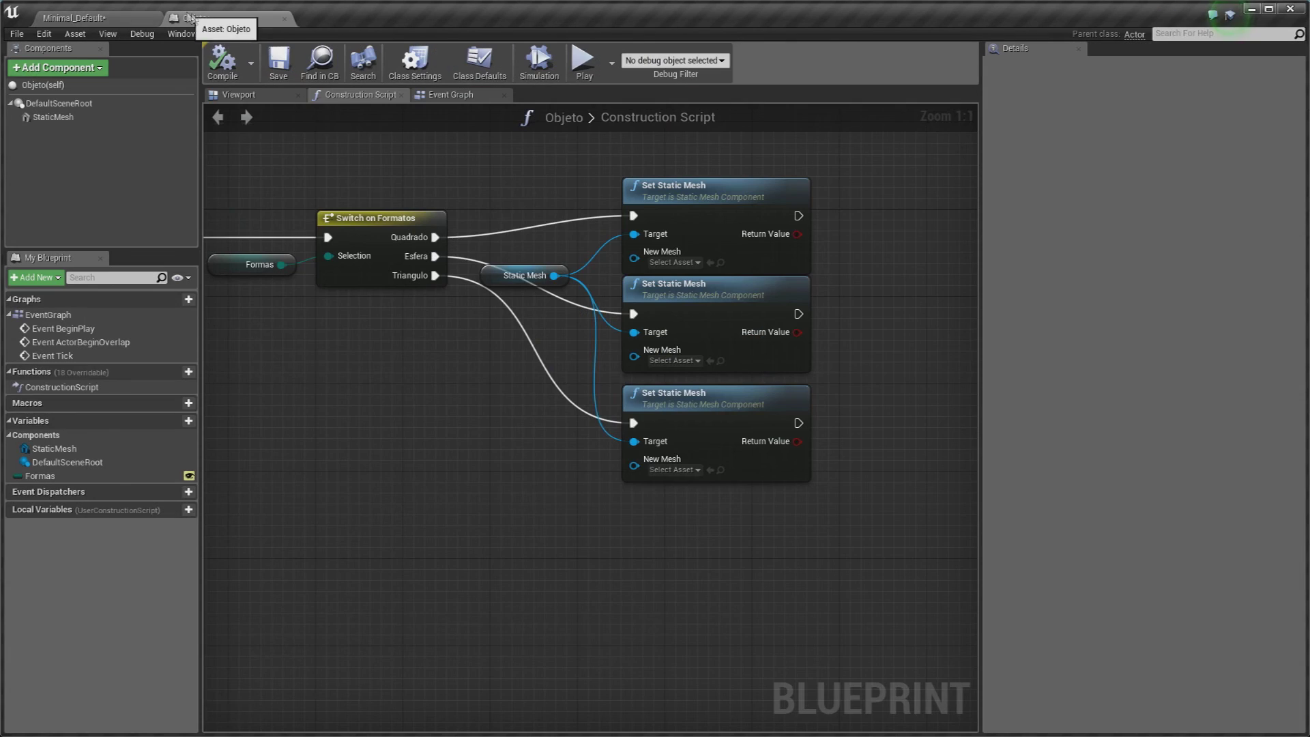
pyautogui.click(710, 263)
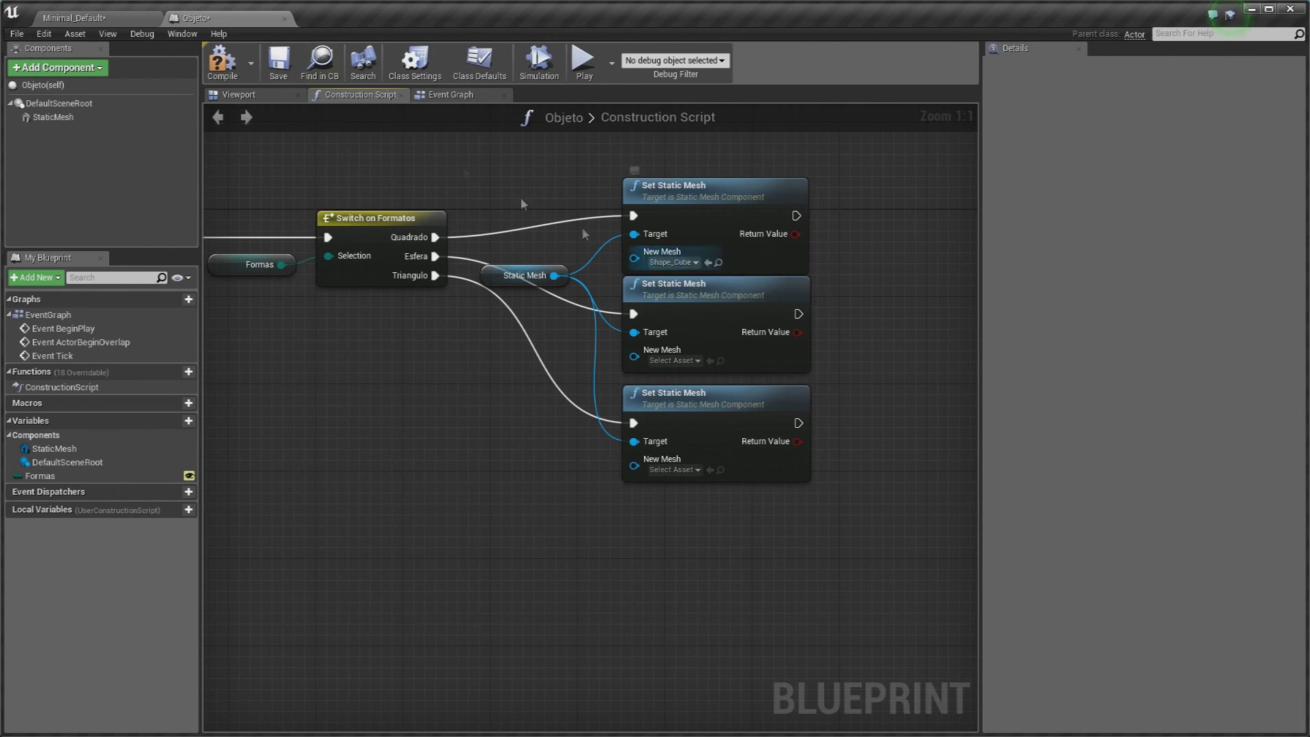
# - Assign Shape_Sphere and Shape_QuadPyramid to the second and third nodes, then compile
pyautogui.click(109, 17)
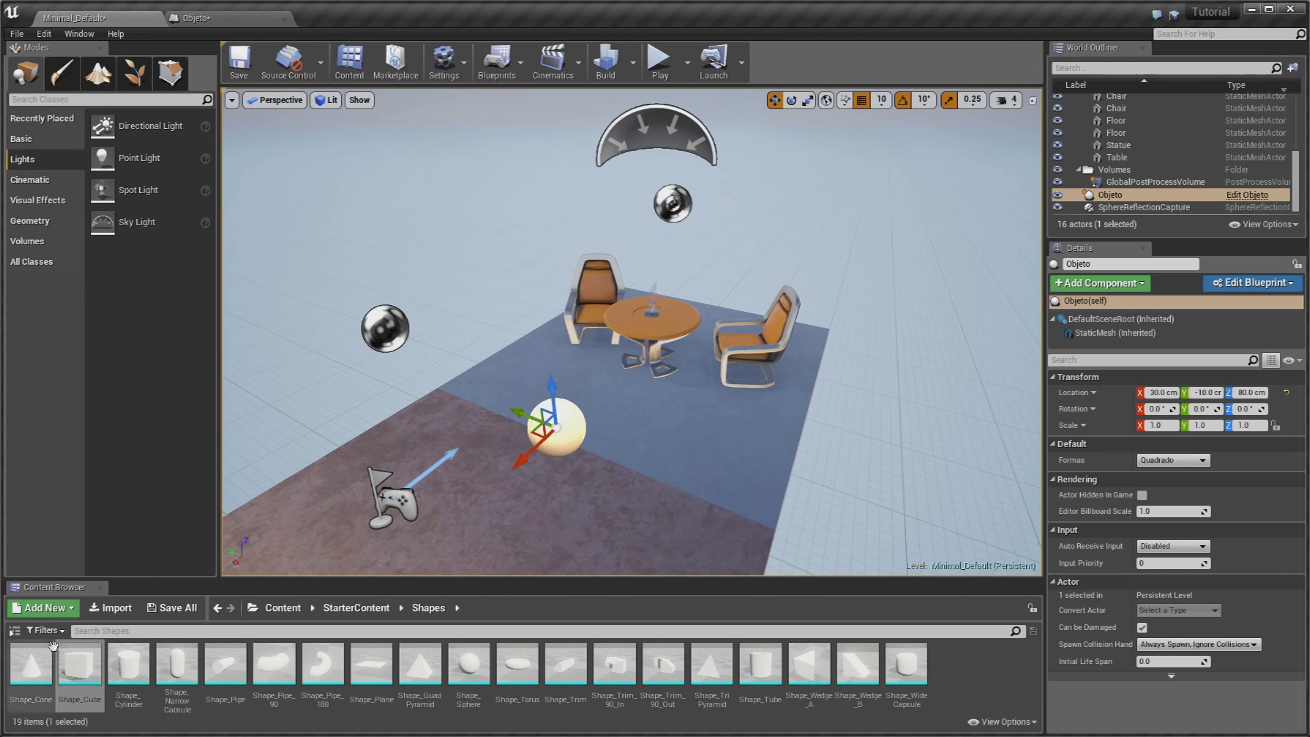
pyautogui.click(471, 662)
pyautogui.click(198, 18)
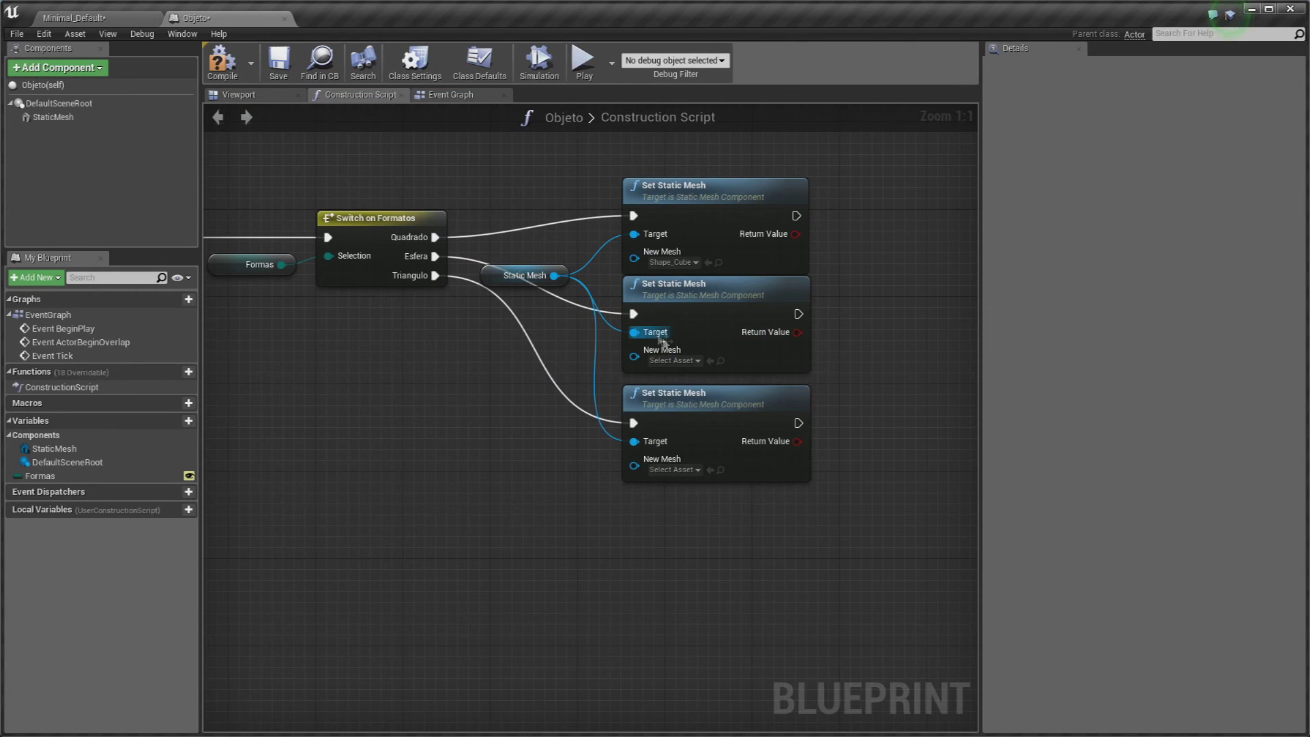
pyautogui.click(714, 361)
pyautogui.click(109, 18)
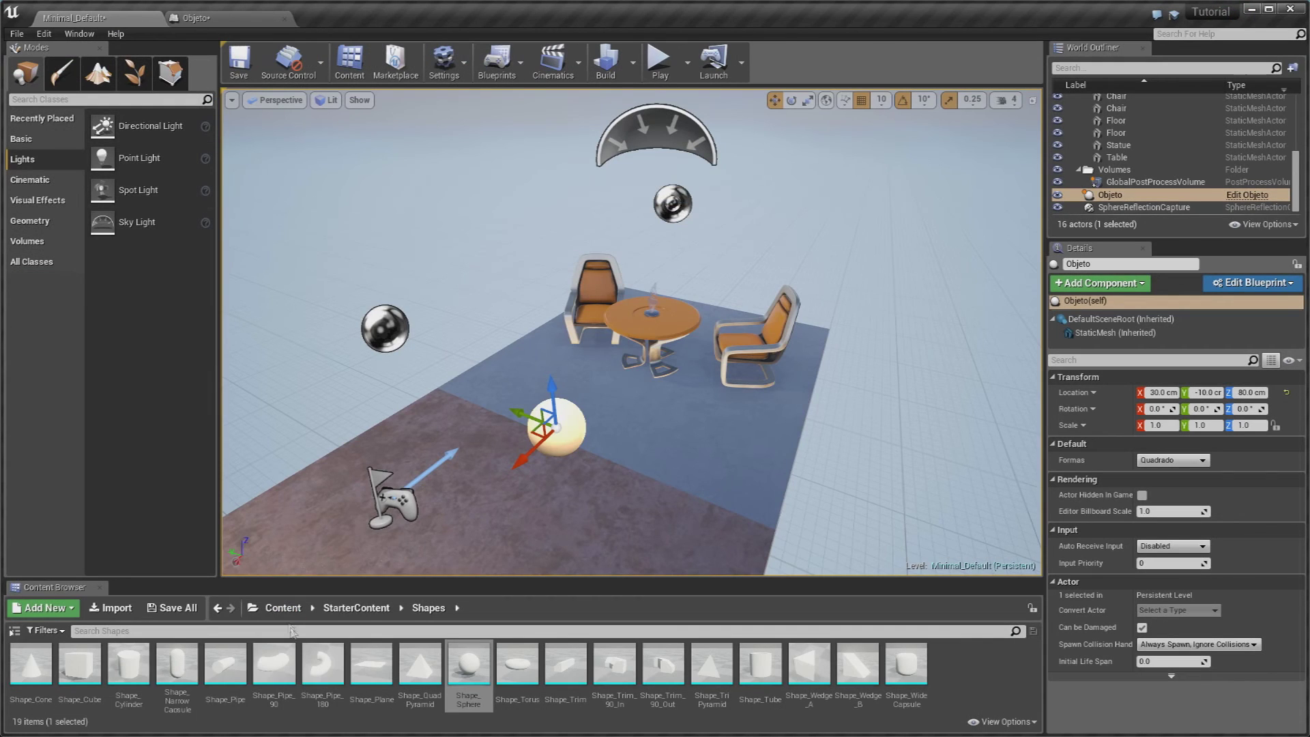
pyautogui.click(420, 662)
pyautogui.click(253, 19)
pyautogui.click(711, 470)
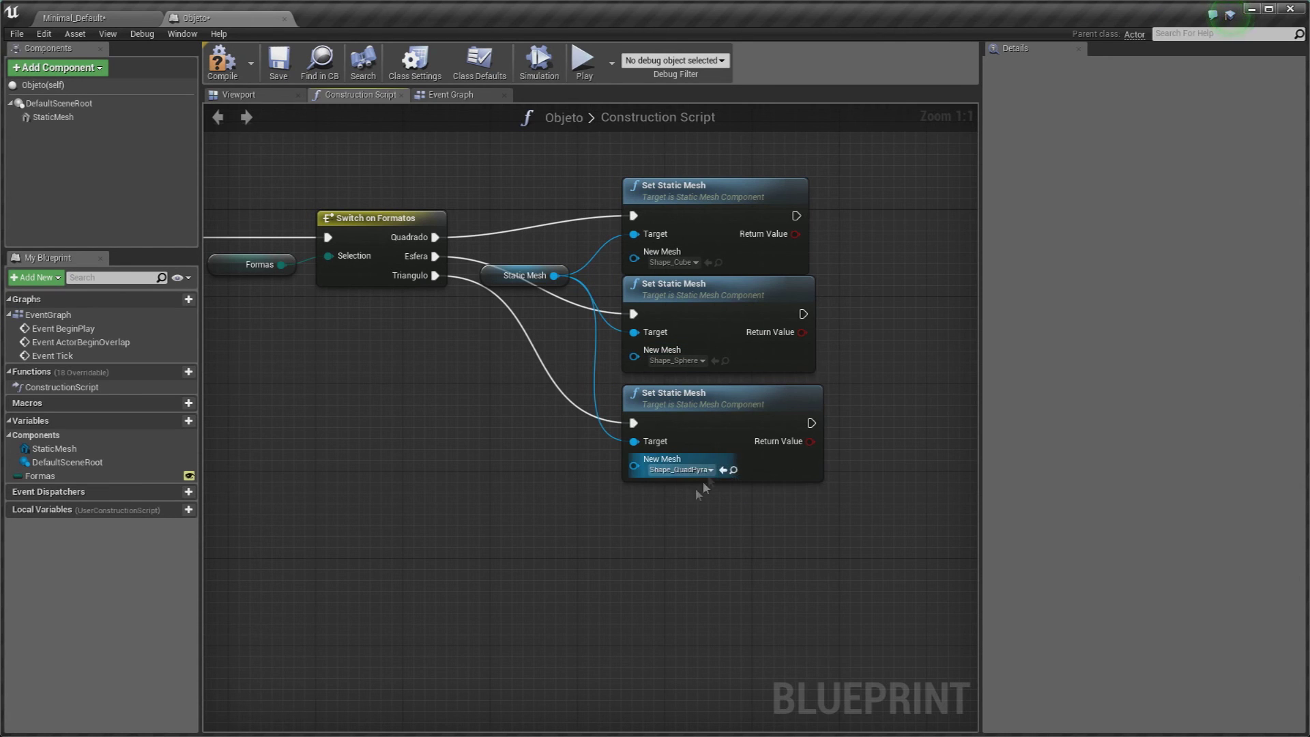
pyautogui.click(222, 60)
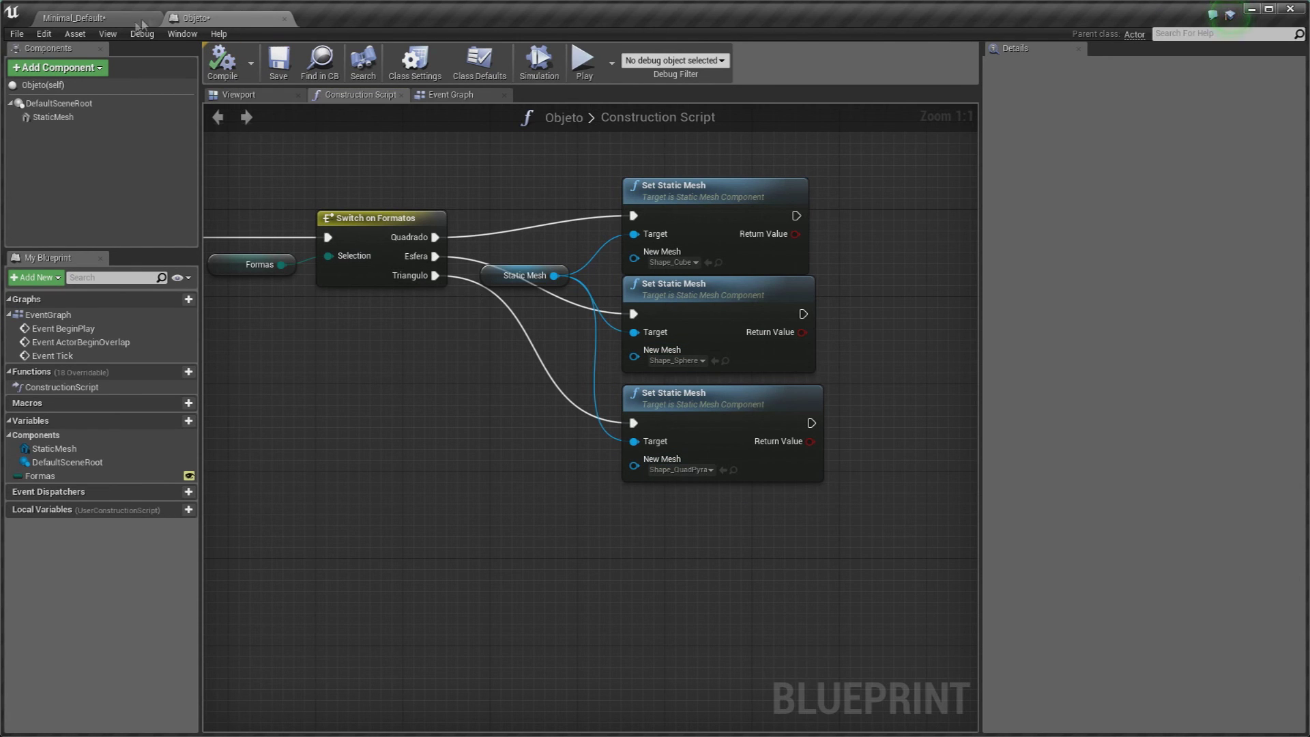
# - Move the Objeto actor to X 280 in the level and frame it
pyautogui.click(157, 16)
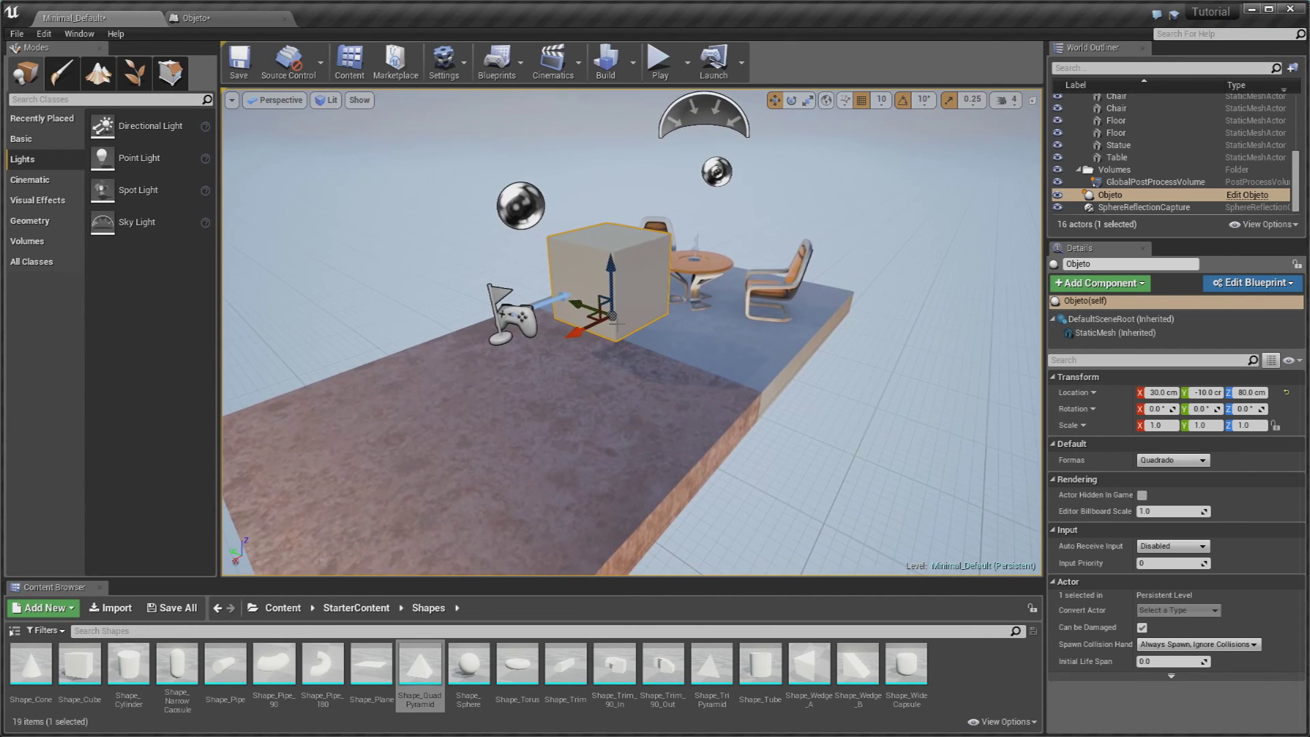
pyautogui.moveTo(631, 331); pyautogui.dragTo(631, 331, button='right')
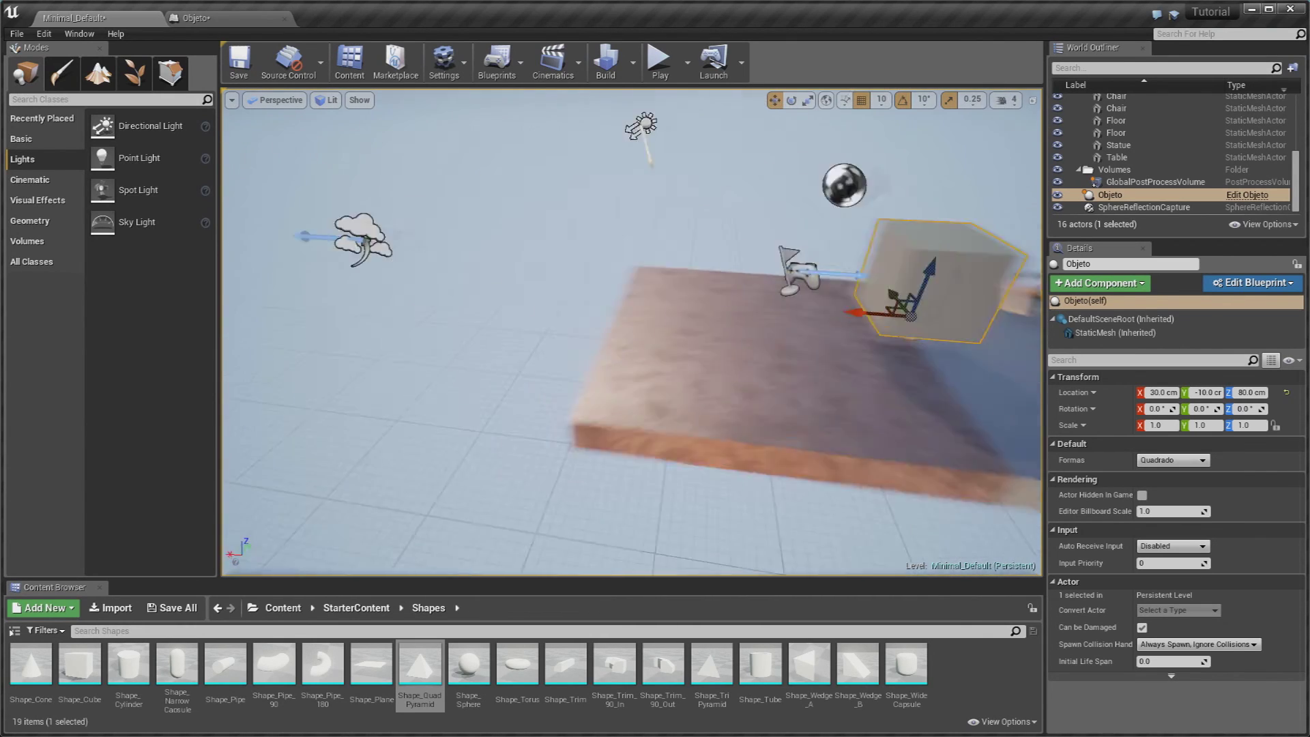
pyautogui.moveTo(551, 287); pyautogui.dragTo(444, 307)
pyautogui.press('f')
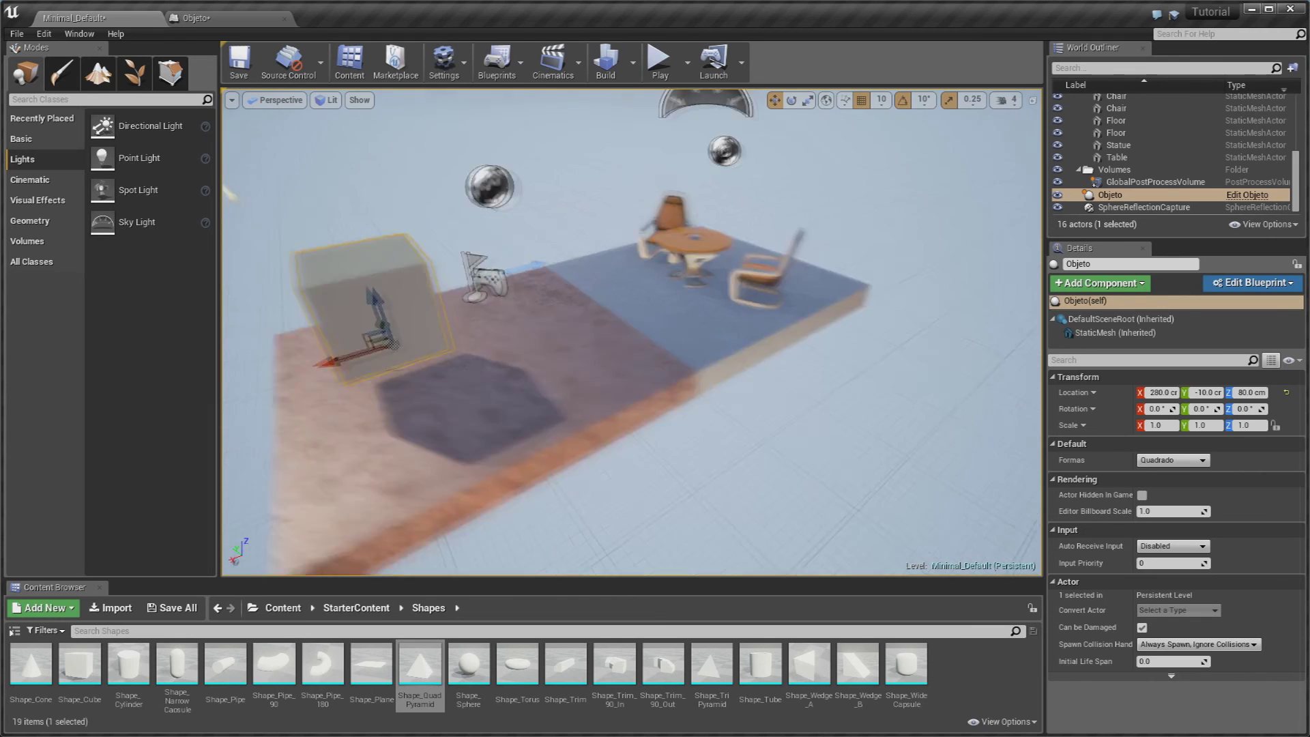
# - Switch Objeto's Formas to Esfera, then Triangulo, and view the resulting pyramid
pyautogui.click(1188, 461)
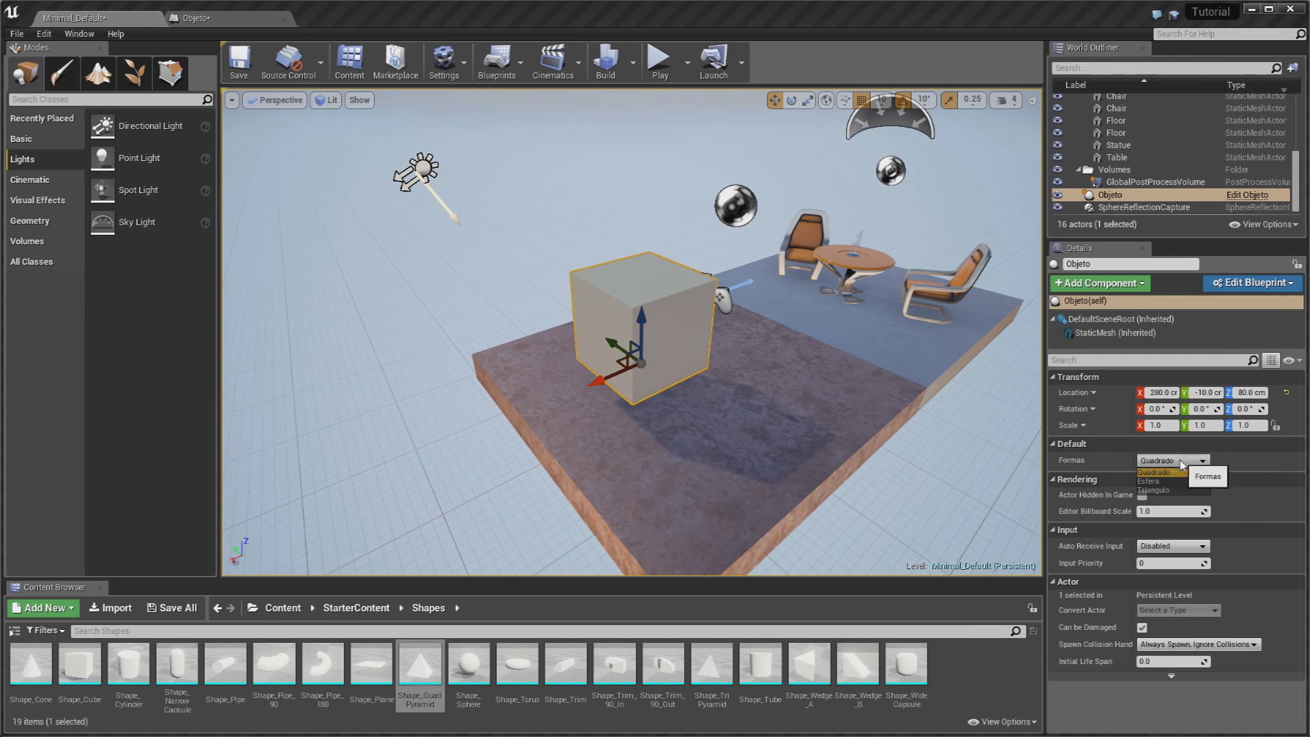
pyautogui.click(1160, 487)
pyautogui.click(1165, 463)
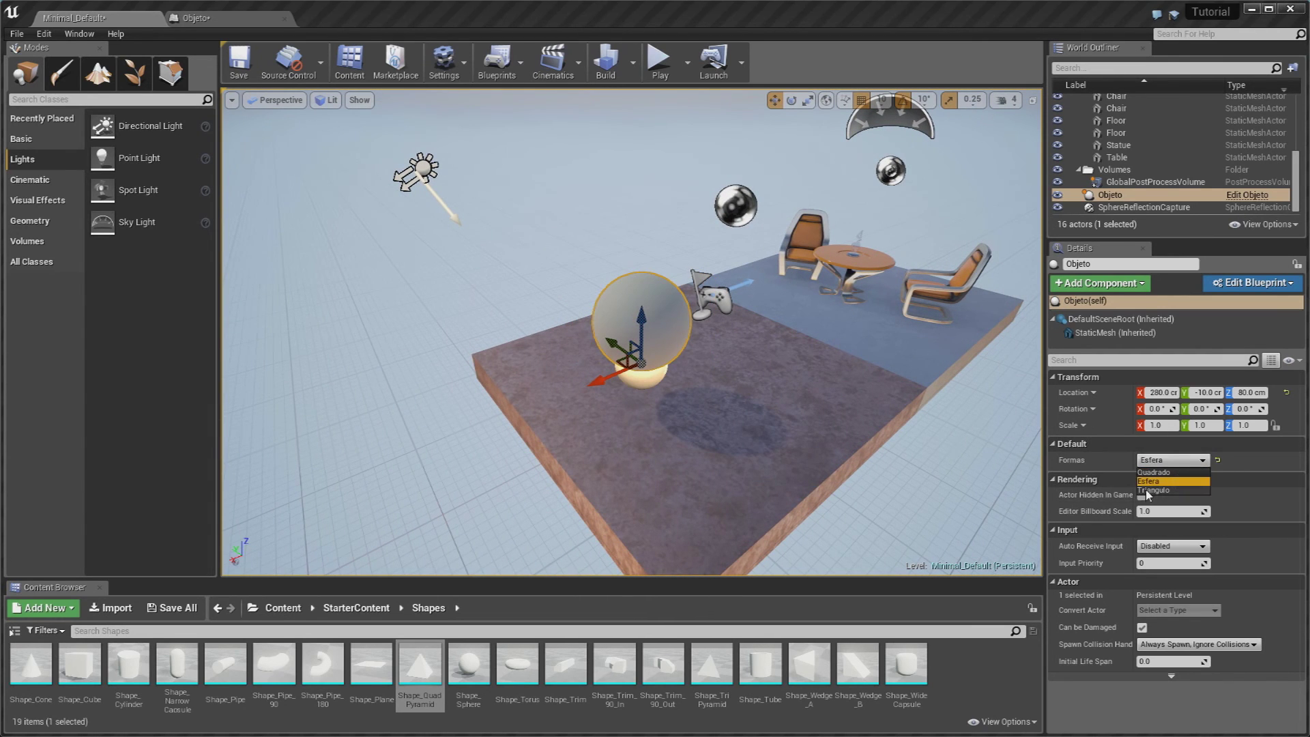
pyautogui.click(1148, 490)
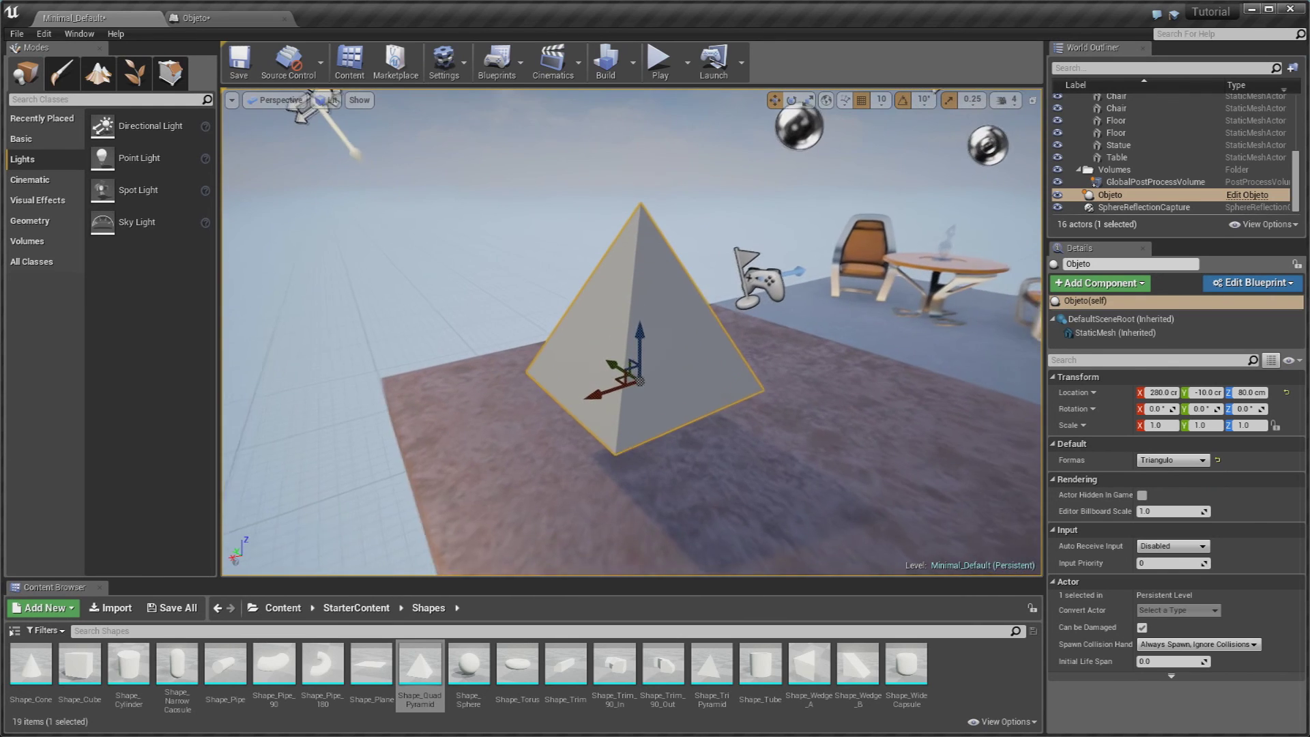
pyautogui.scroll(-4, 724, 360)
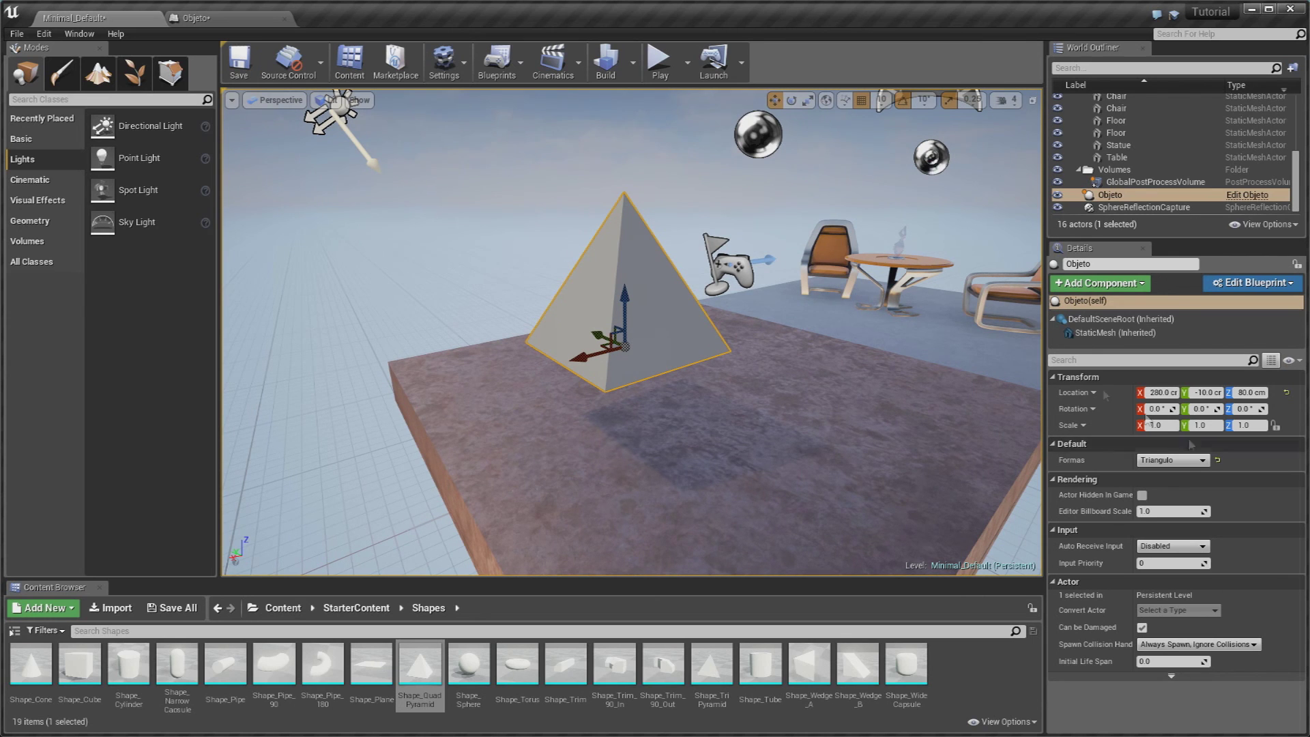
pyautogui.moveTo(860, 373); pyautogui.dragTo(865, 368)
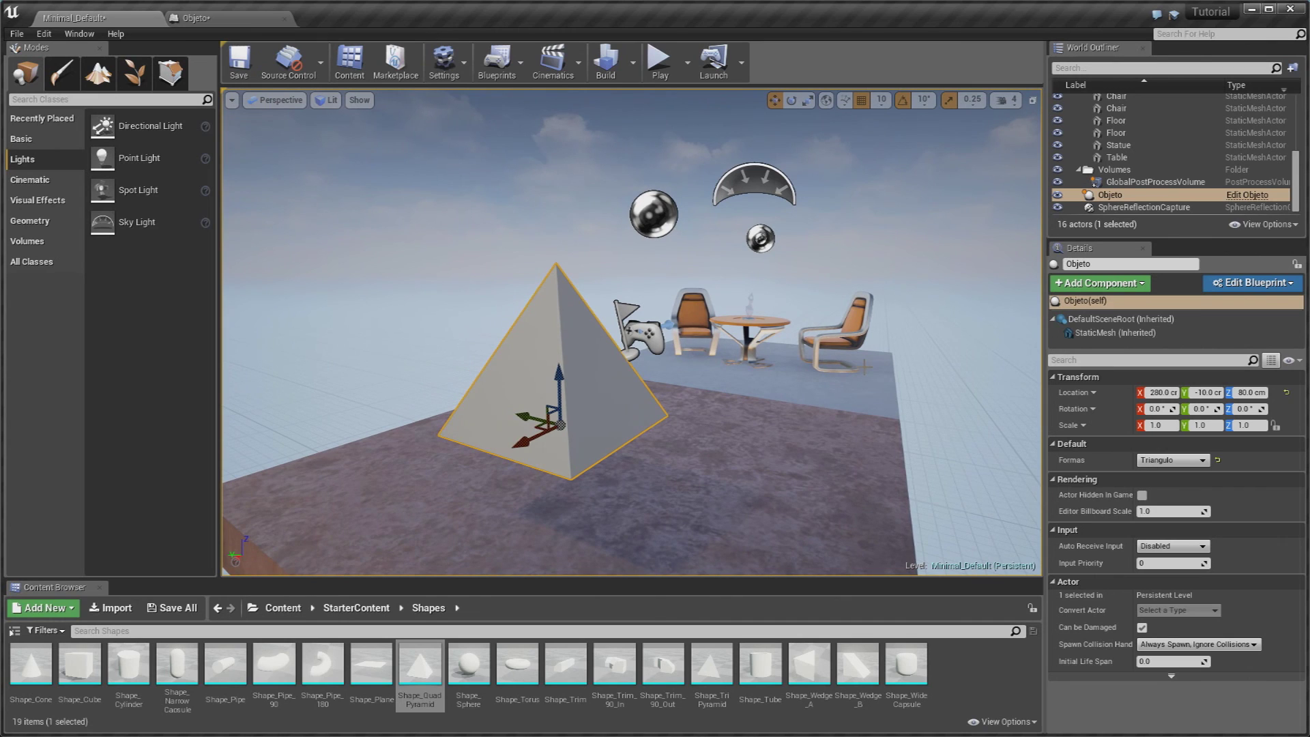